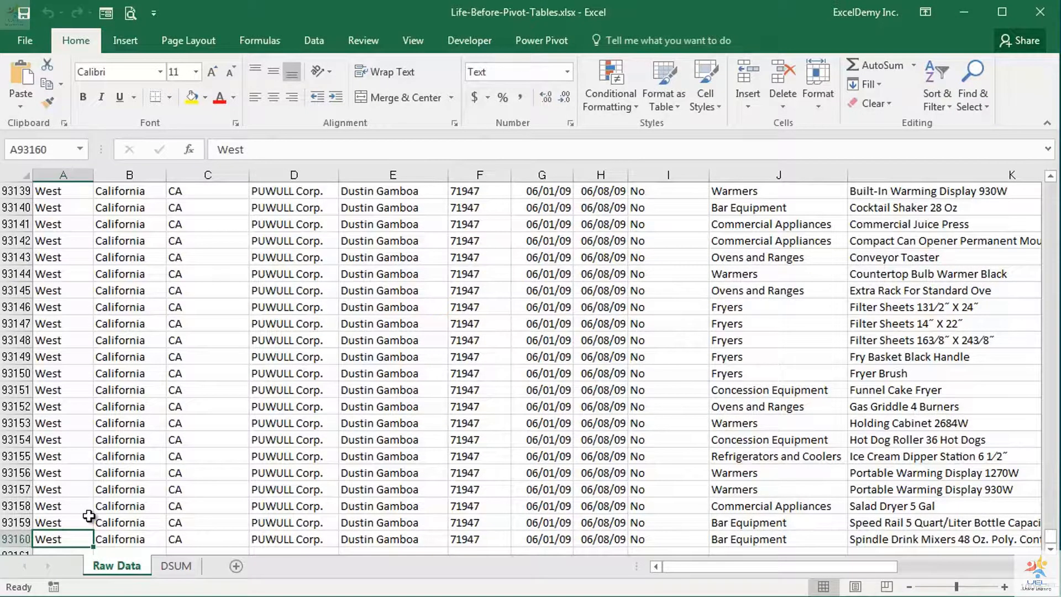
Examine the Raw Data table's Region, Market, State/Province, Customer Name and Account Manager columns, including which manager handles the ULUCTR and CLEADE customers
key("ctrl+Up")
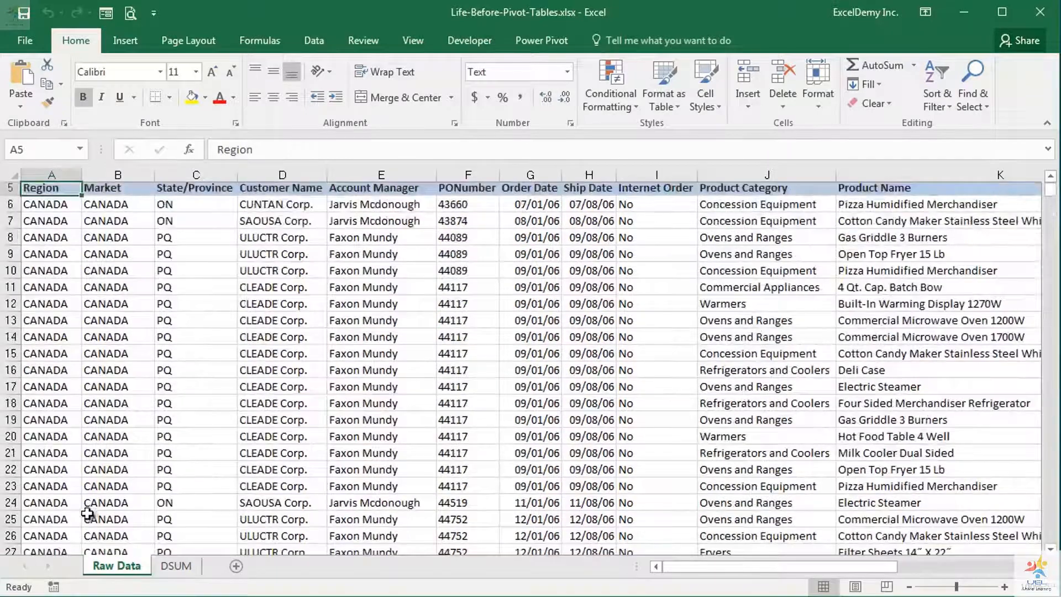
scroll(91, 469, "up", 2)
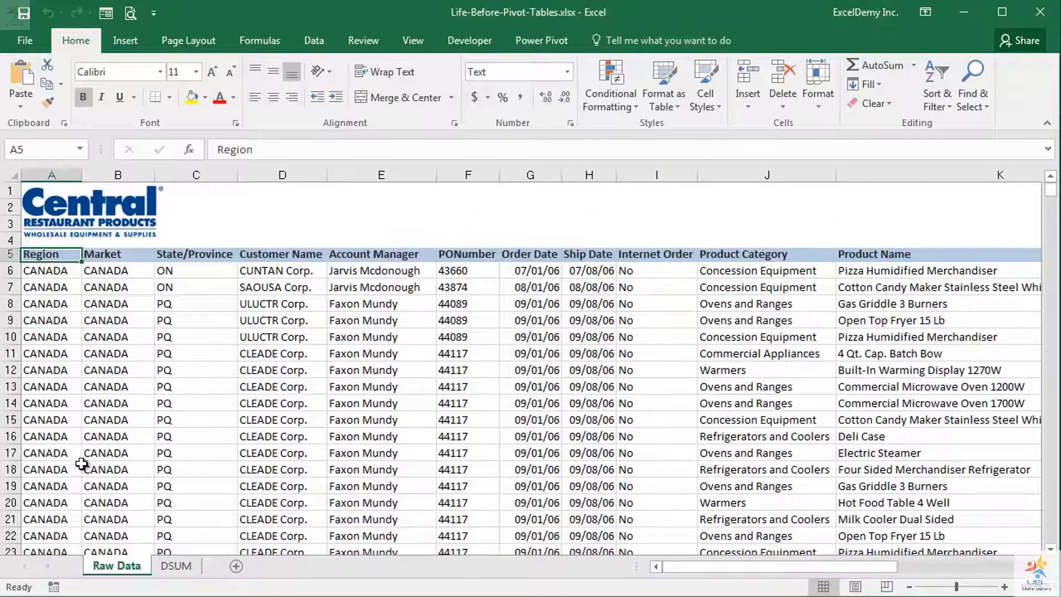
left_click(111, 259)
left_click(204, 256)
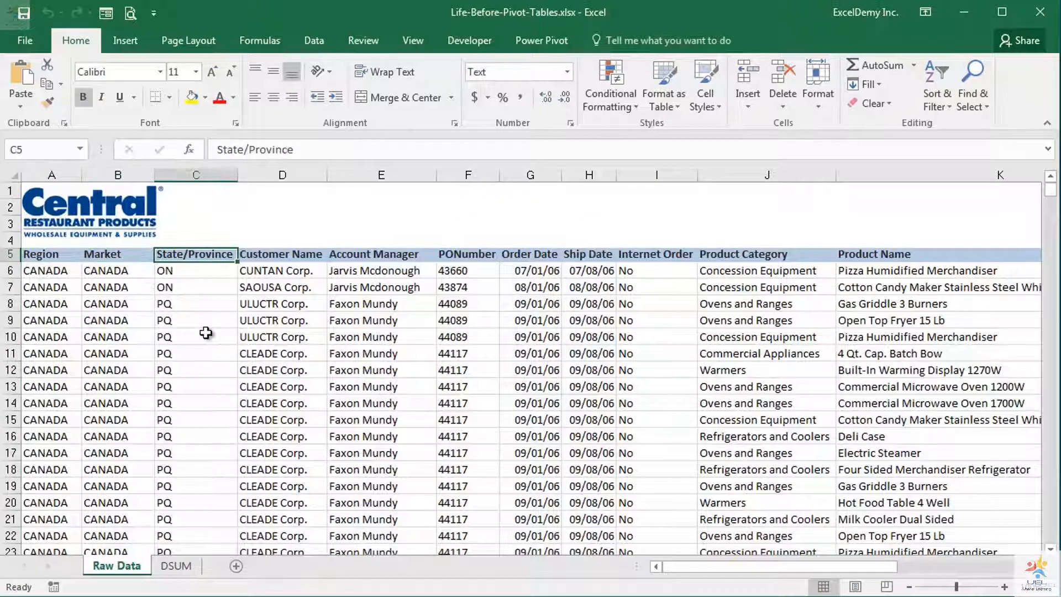
left_click(286, 256)
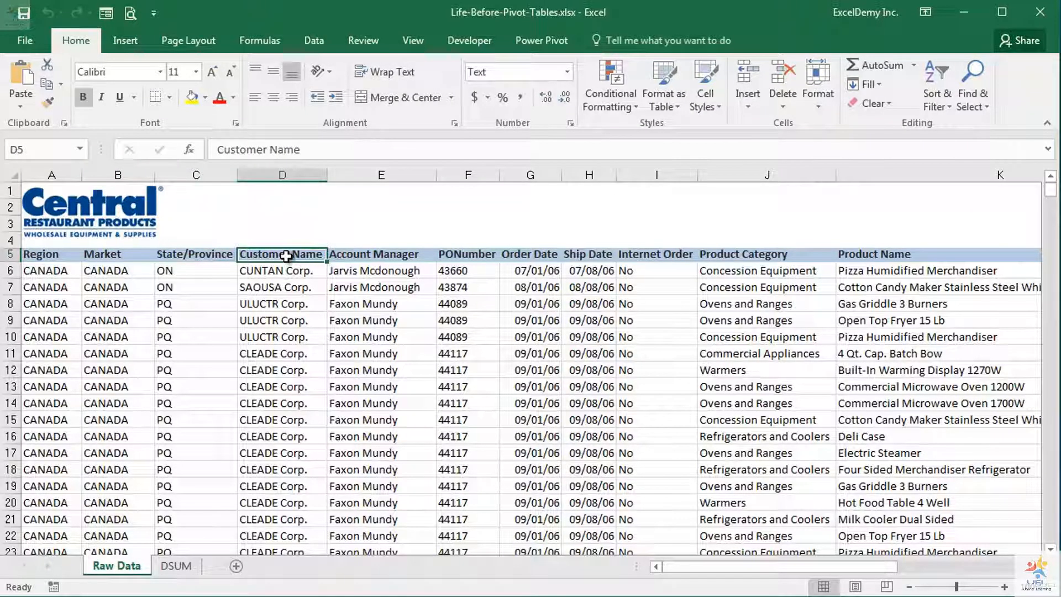
left_click(393, 255)
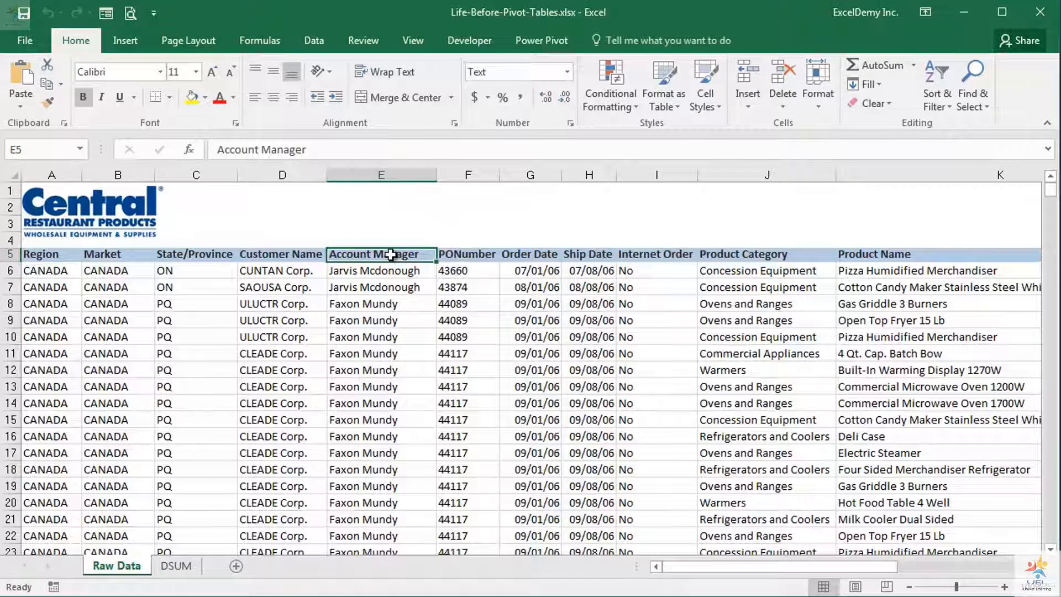
left_click(283, 305)
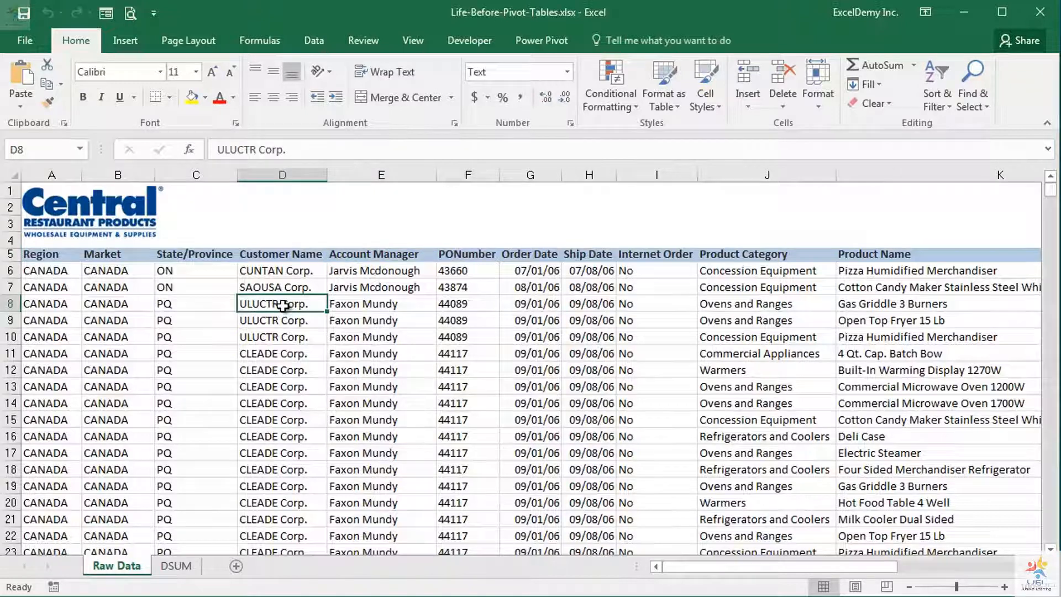
left_click(287, 357)
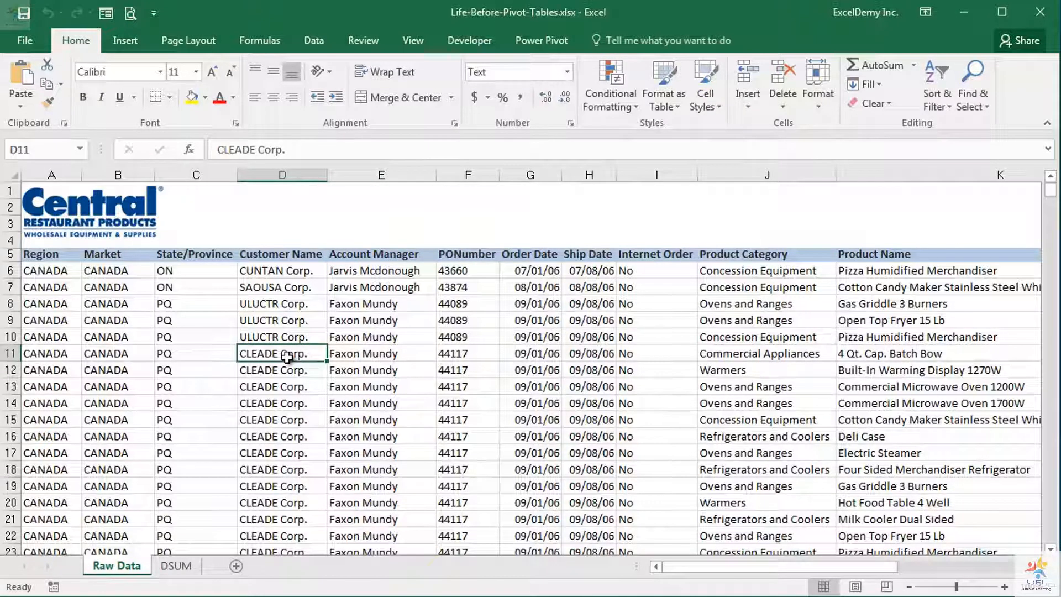
left_click_drag(369, 306, 364, 459)
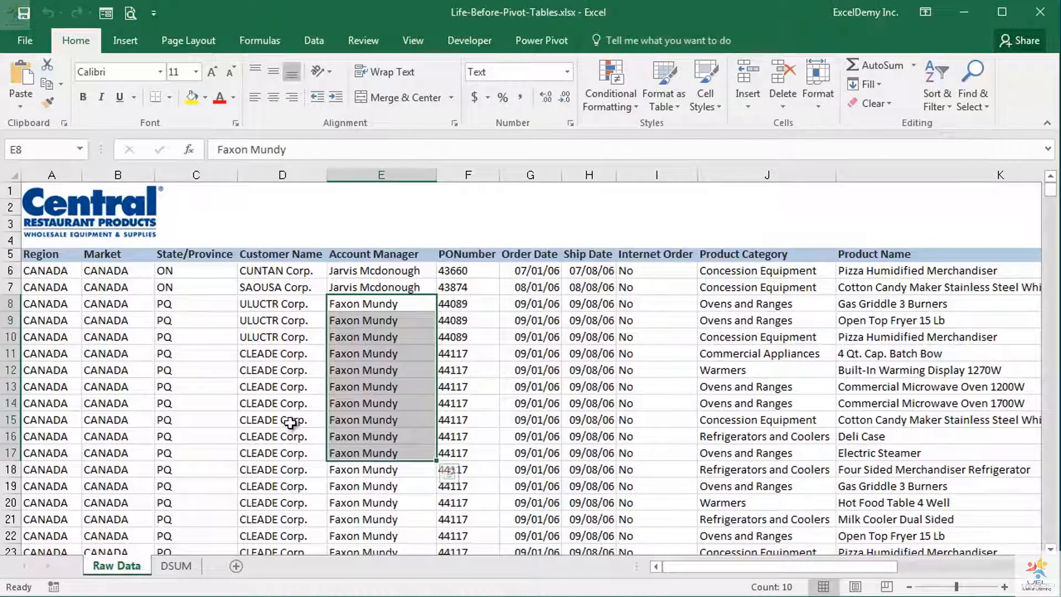
Examine the PONumber, Order Date, Ship Date and Internet Order columns and the entries recorded under Internet Order
left_click(461, 254)
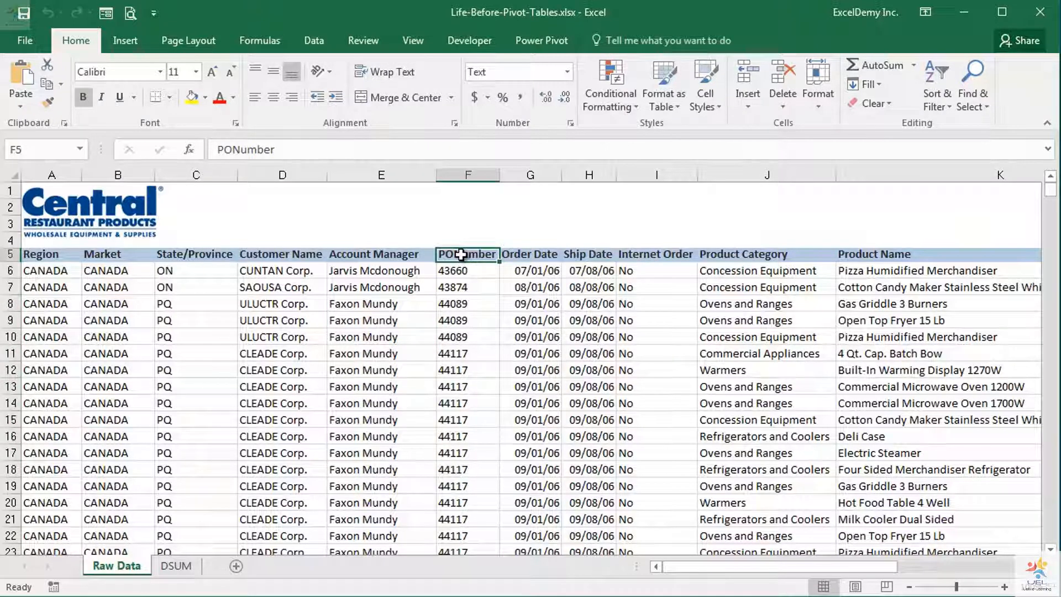
left_click(530, 254)
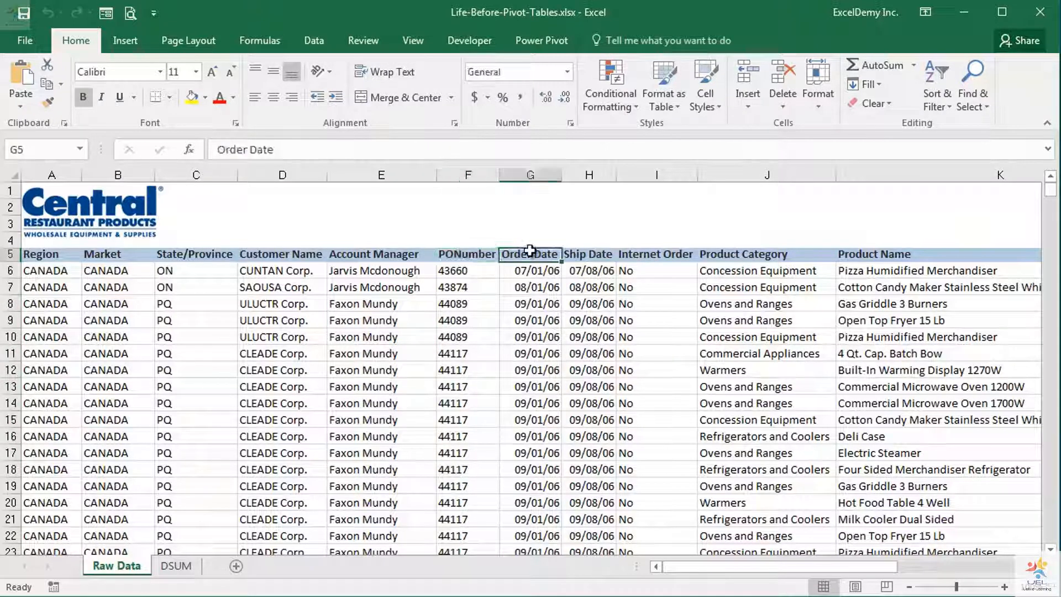
left_click(583, 258)
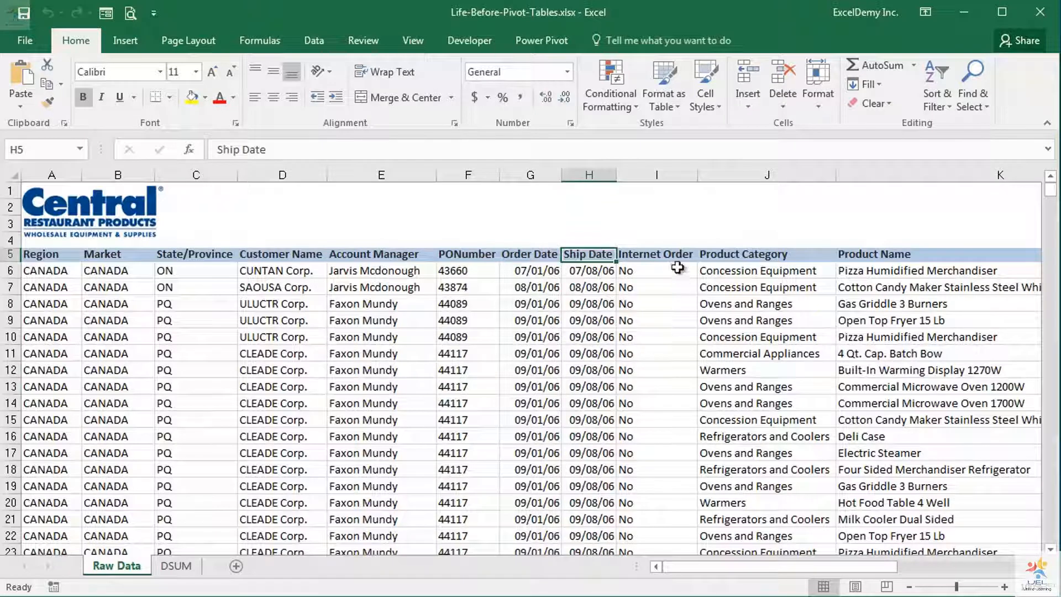
left_click(657, 173)
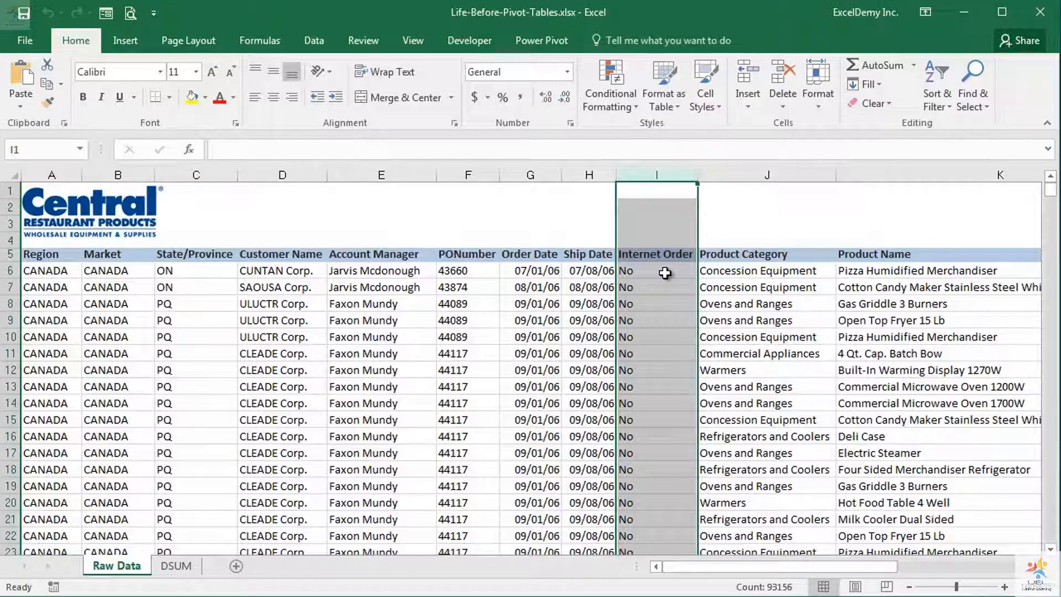
left_click_drag(665, 273, 651, 523)
left_click(661, 302)
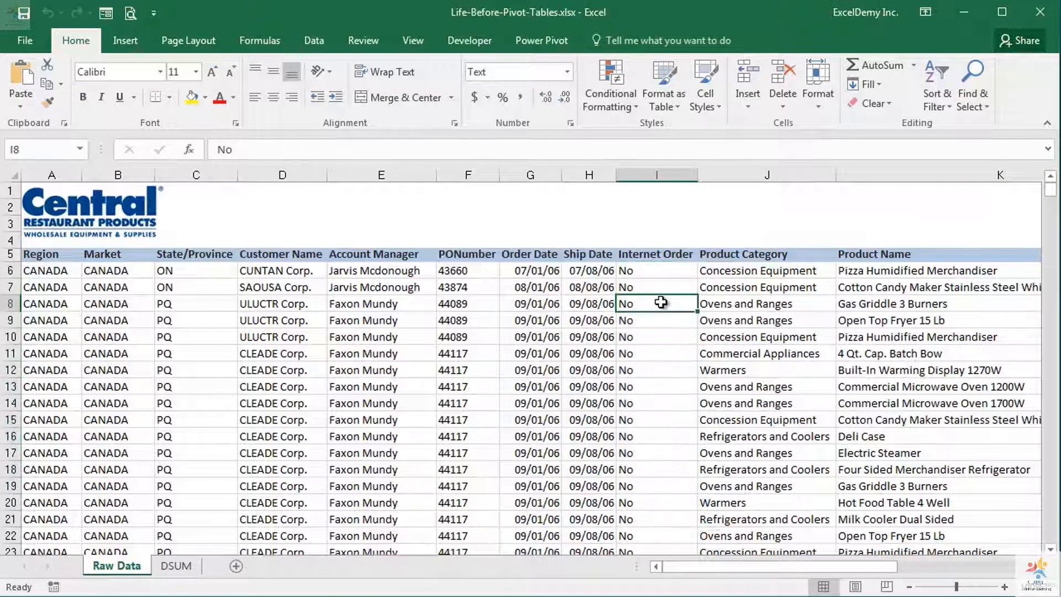
Examine the remaining columns of the table: Product Category, Product Name, Quantity, Sale Amount and Equipment Cost
left_click(807, 255)
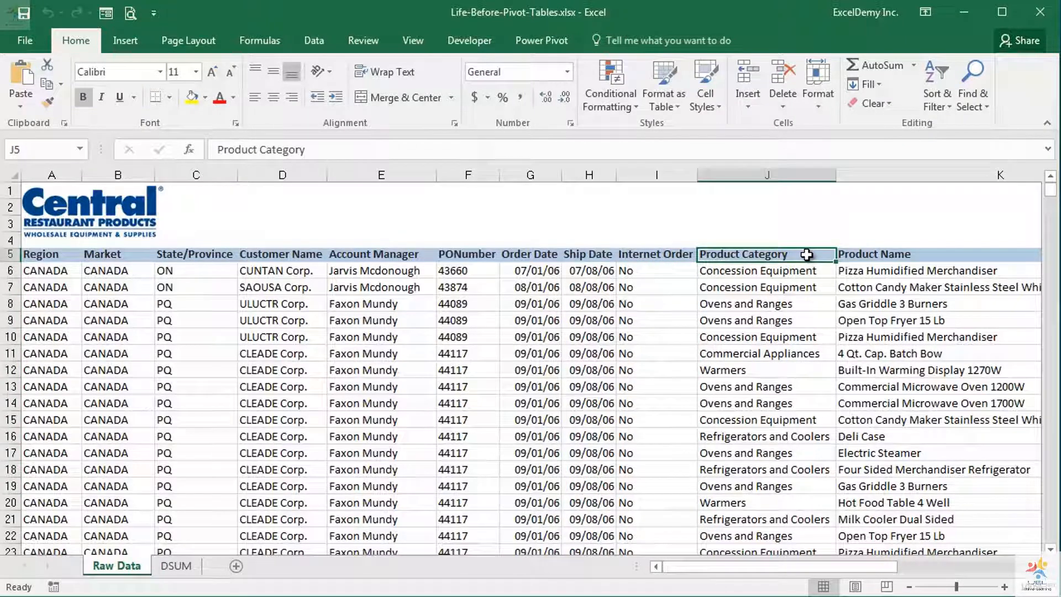
left_click(940, 254)
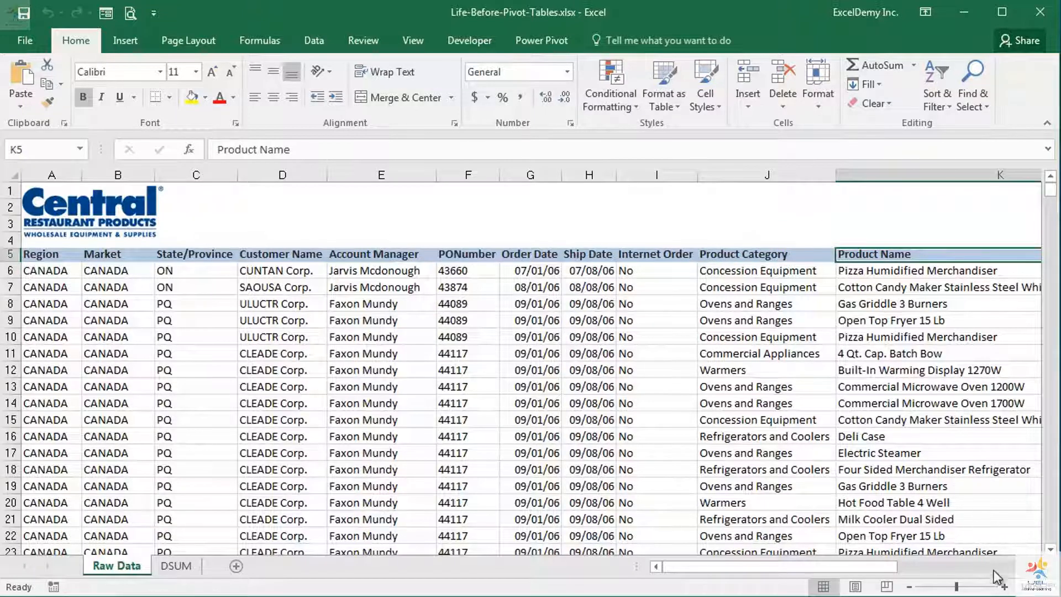
scroll(548, 367, "right", 9)
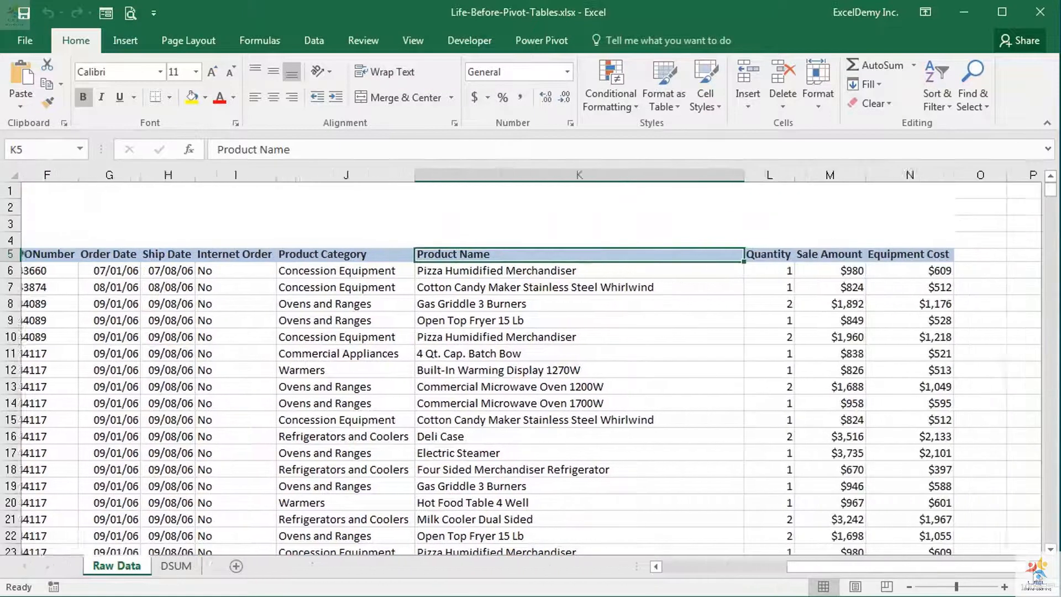
left_click(513, 255)
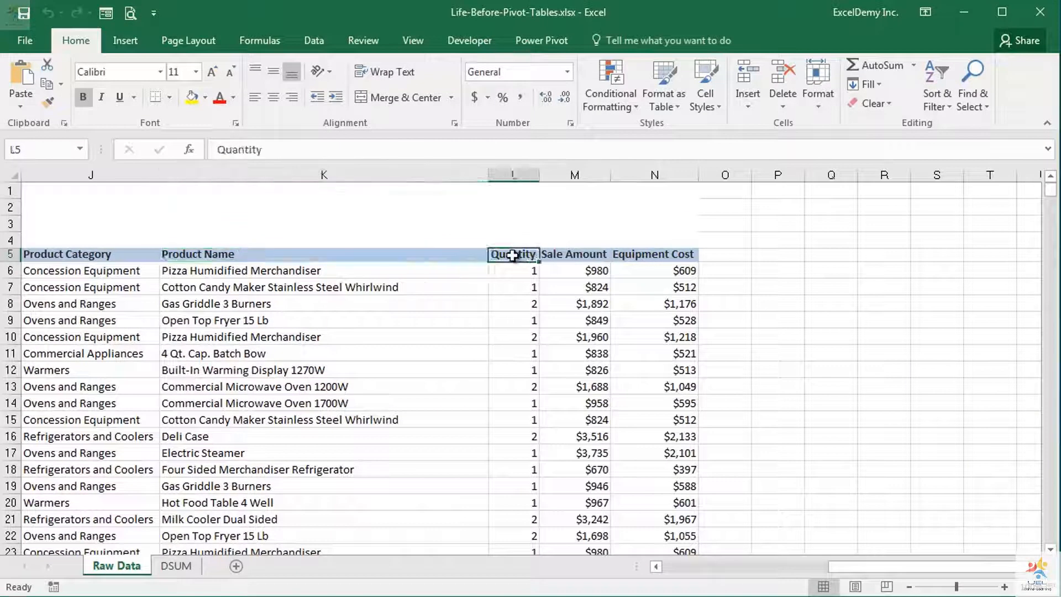
left_click(565, 252)
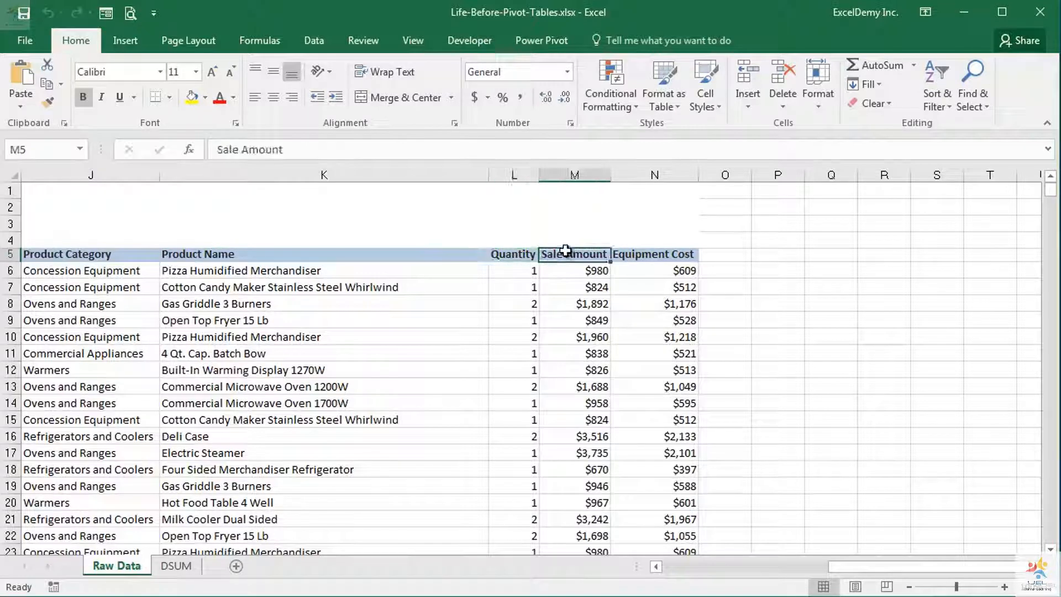
left_click(649, 254)
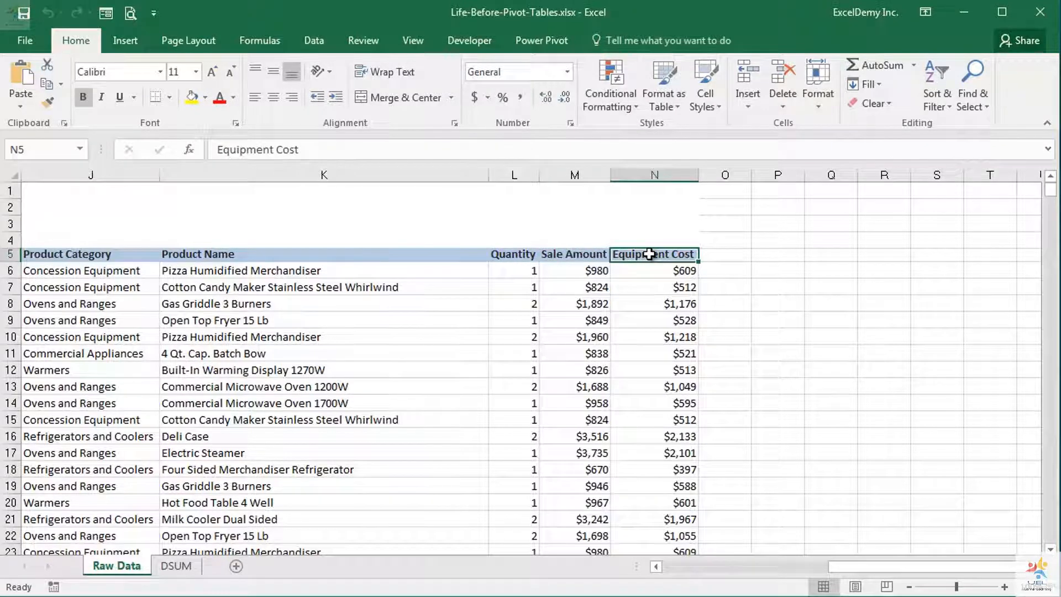
left_click_drag(855, 566, 679, 567)
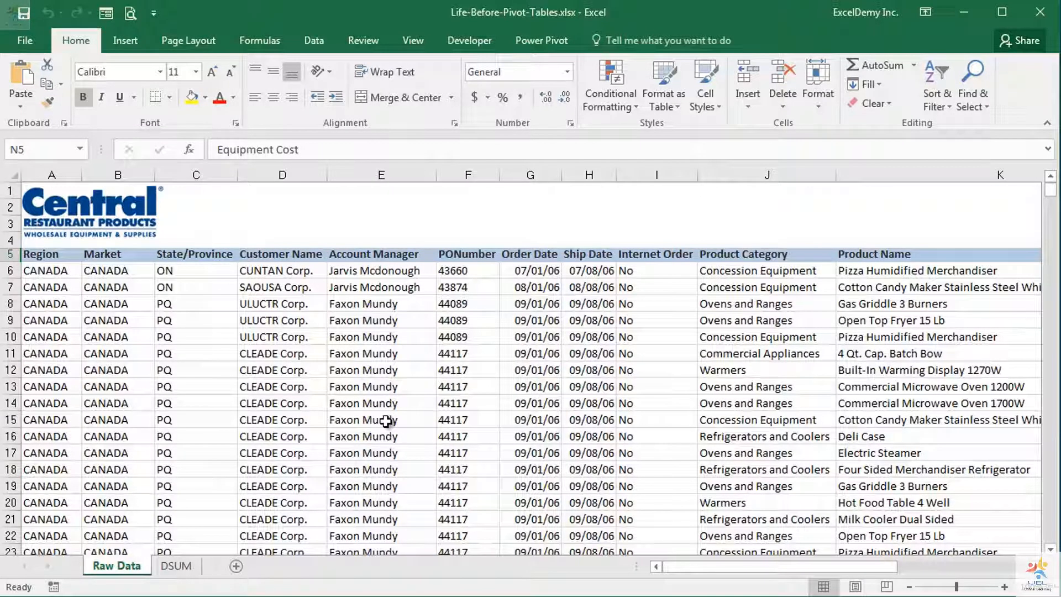
Compare the Region and Product Name fields in header row 5 of the Raw Data sheet
left_click(46, 256)
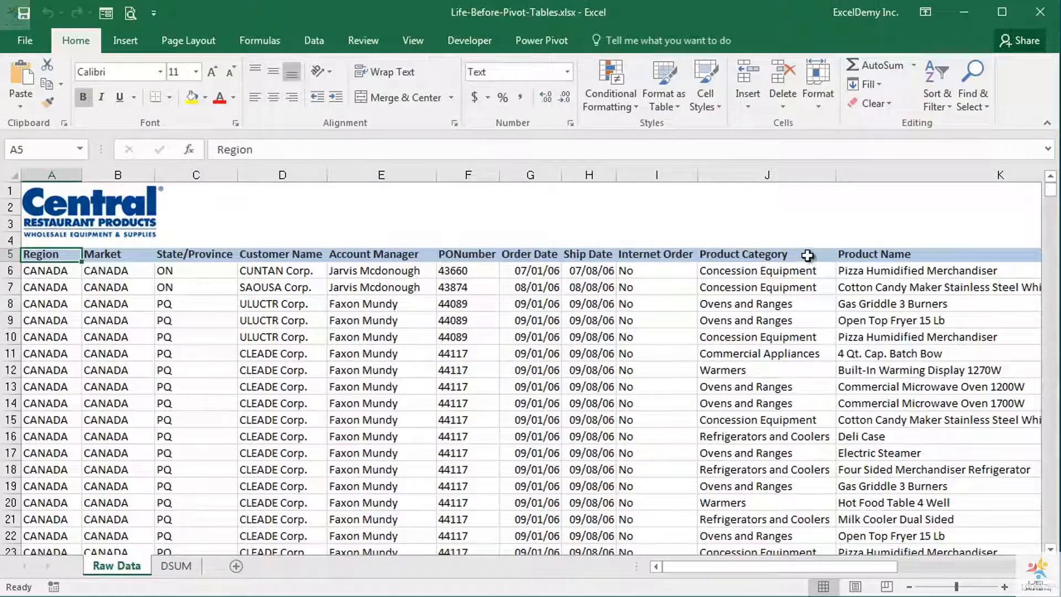
left_click(877, 253)
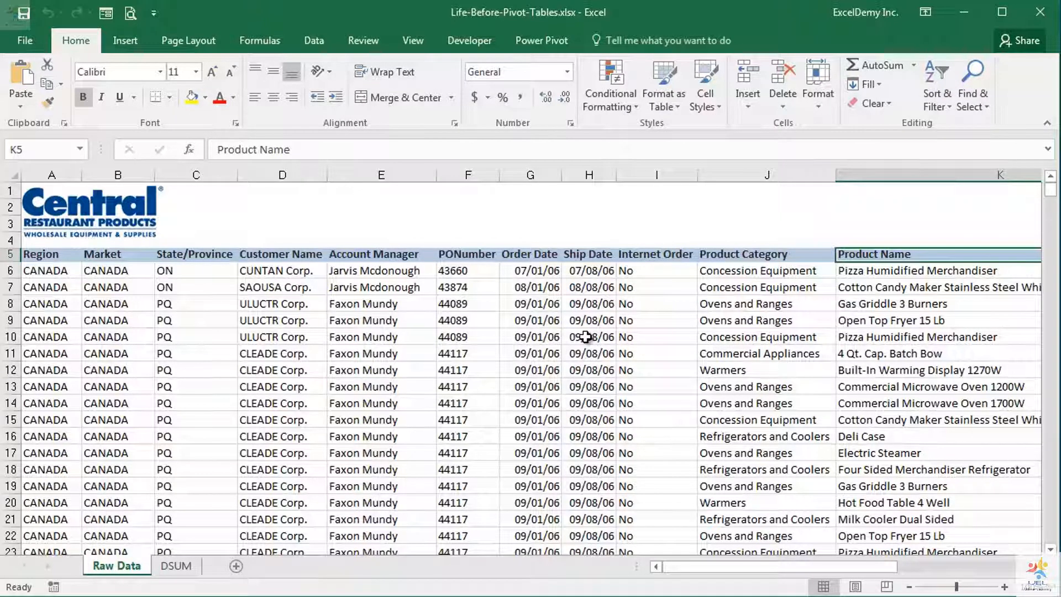
left_click(57, 255)
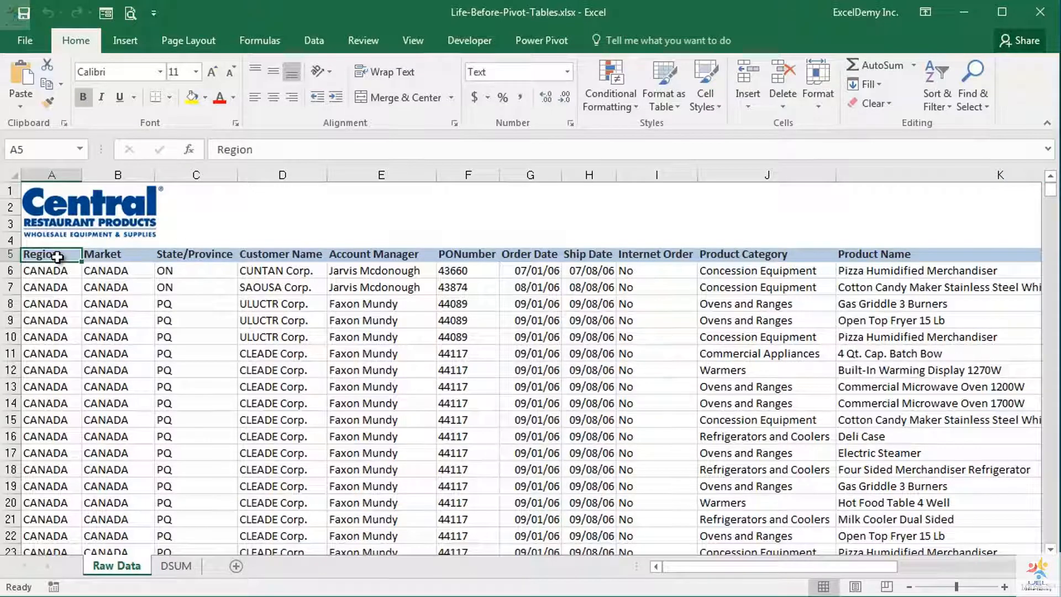
left_click(950, 256)
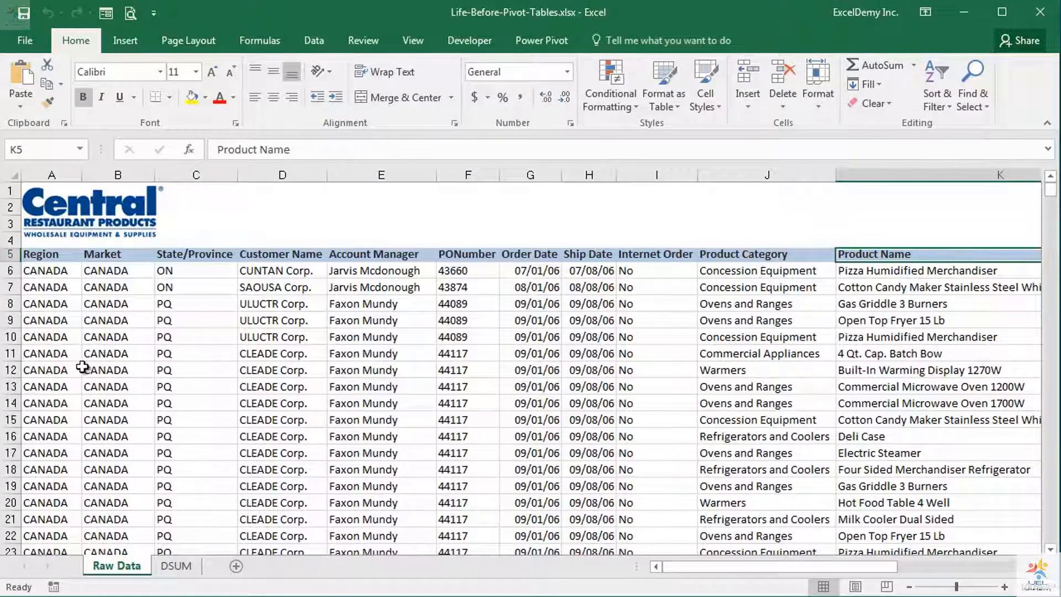
left_click(56, 254)
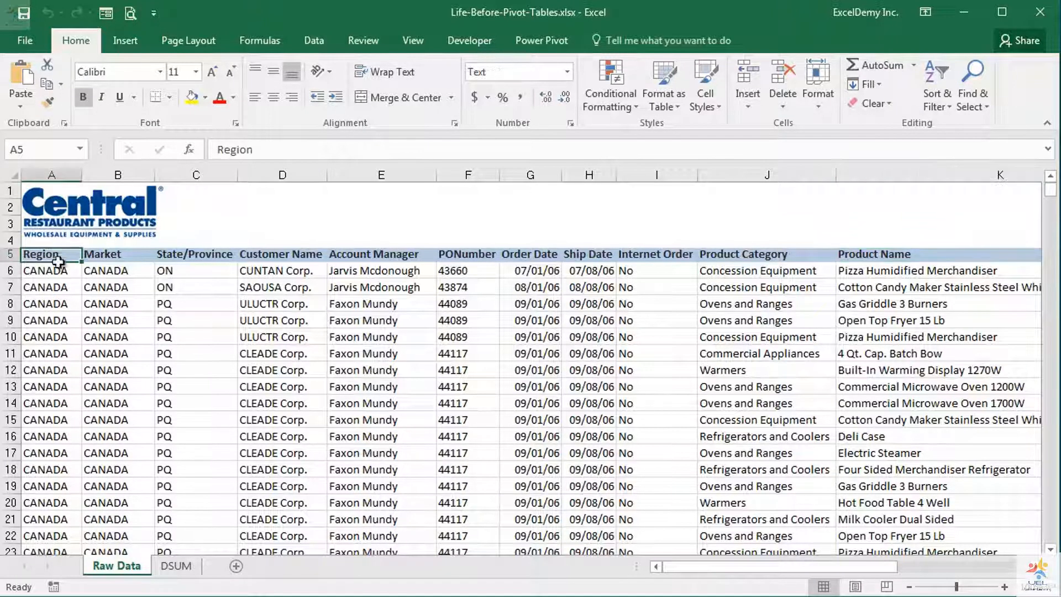
left_click(872, 260)
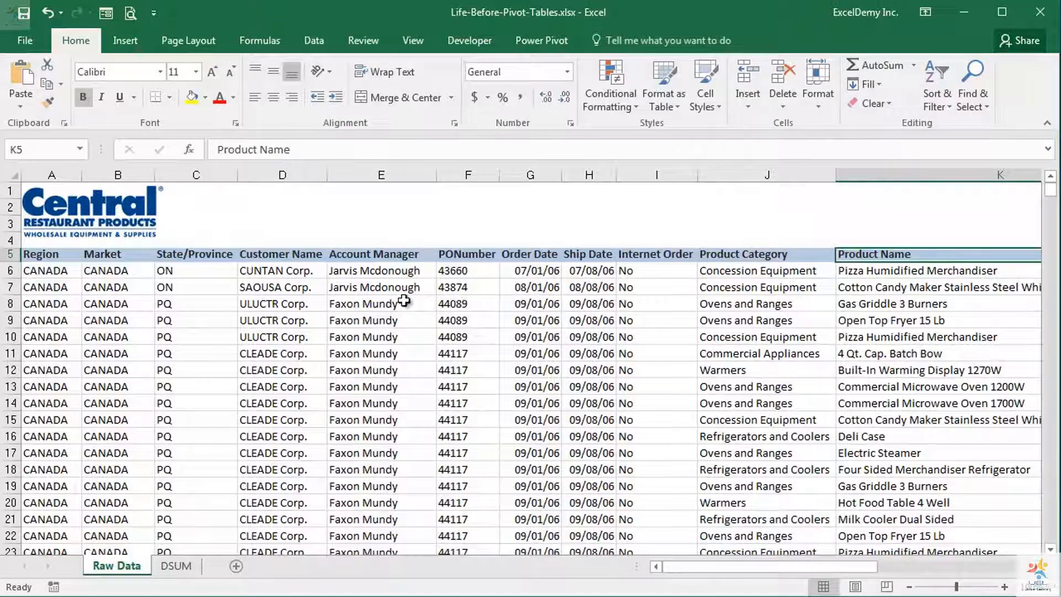
Use Advanced Filter on the Region column, range A5:A93160, to copy only its unique records to cell P5
left_click(55, 255)
left_click(313, 41)
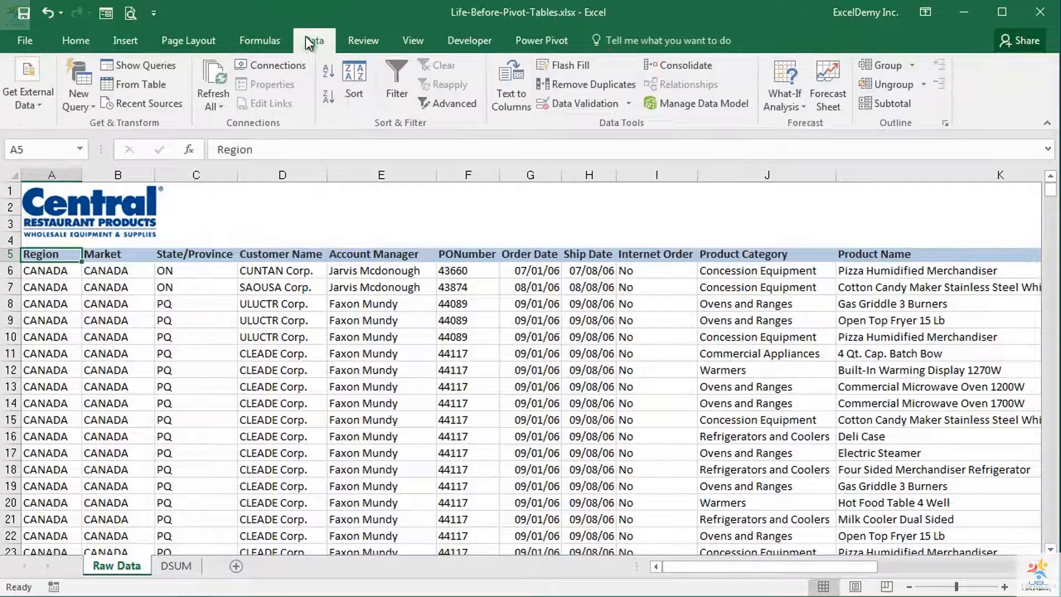
left_click(468, 105)
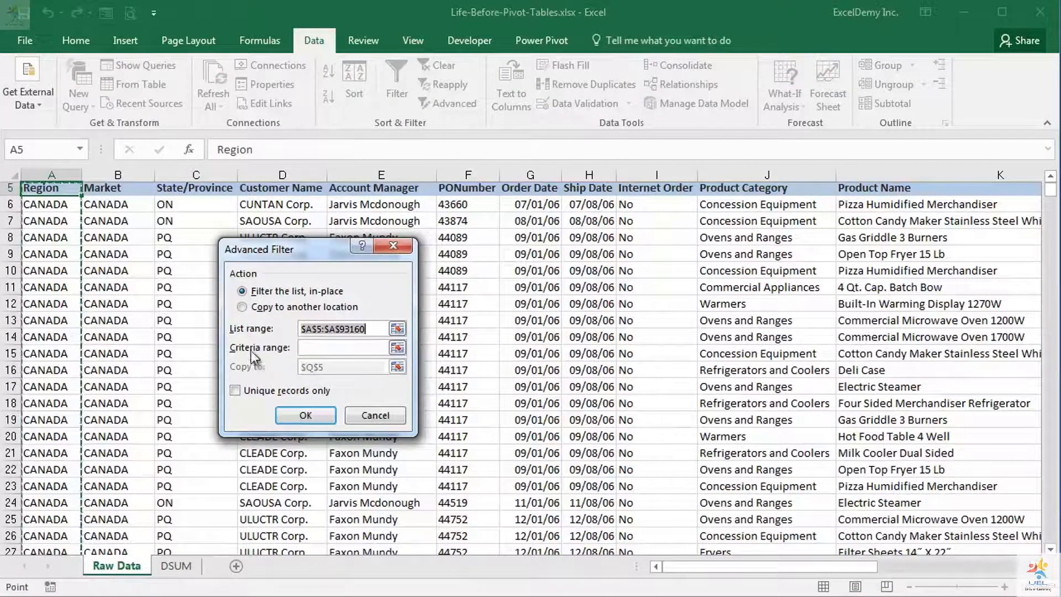
left_click(242, 308)
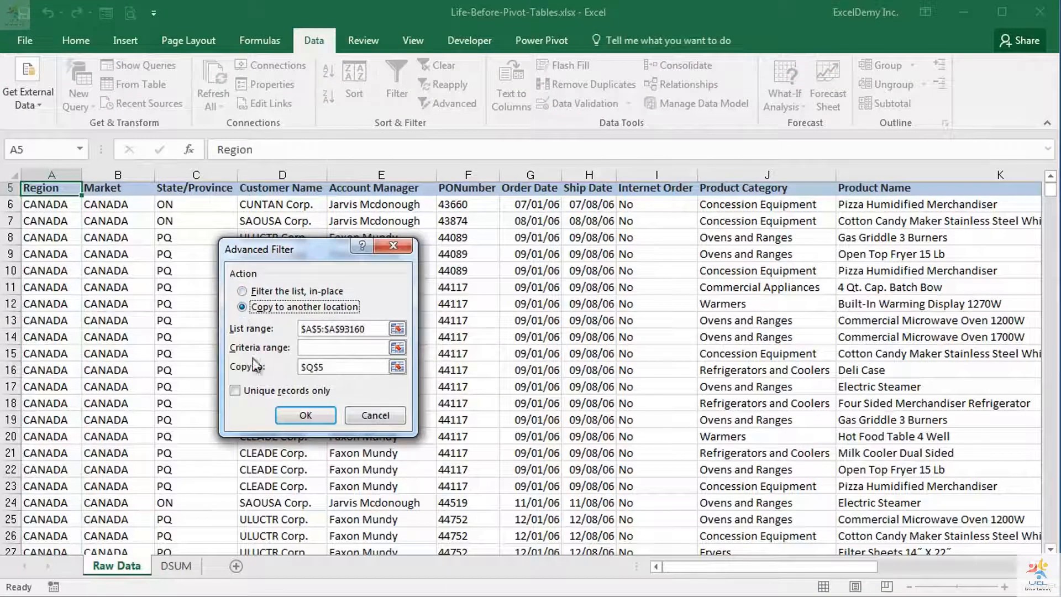
left_click(398, 368)
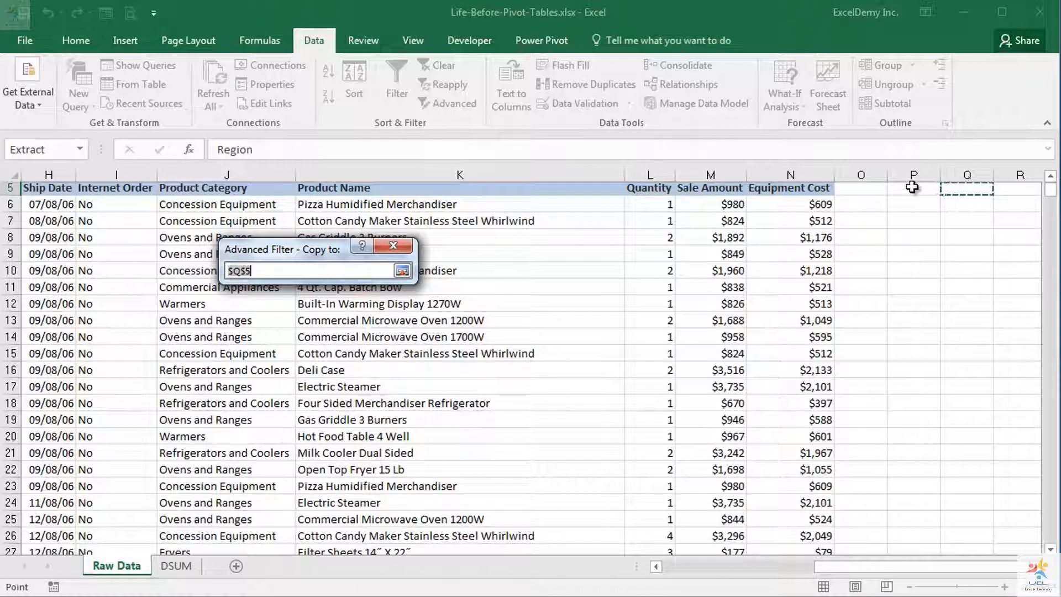
left_click(912, 188)
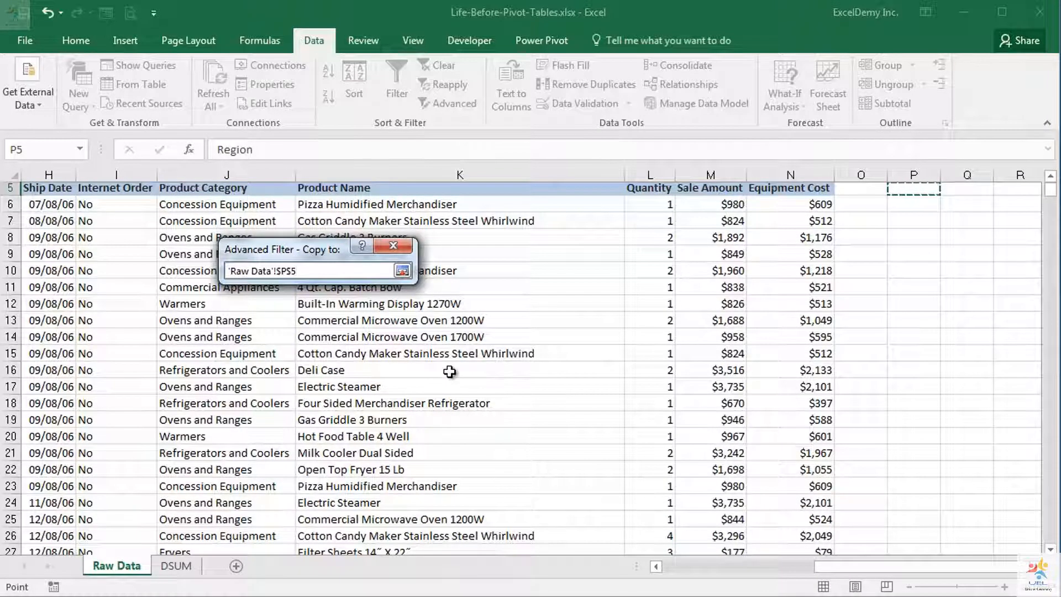
key("Return")
left_click(235, 391)
left_click(305, 416)
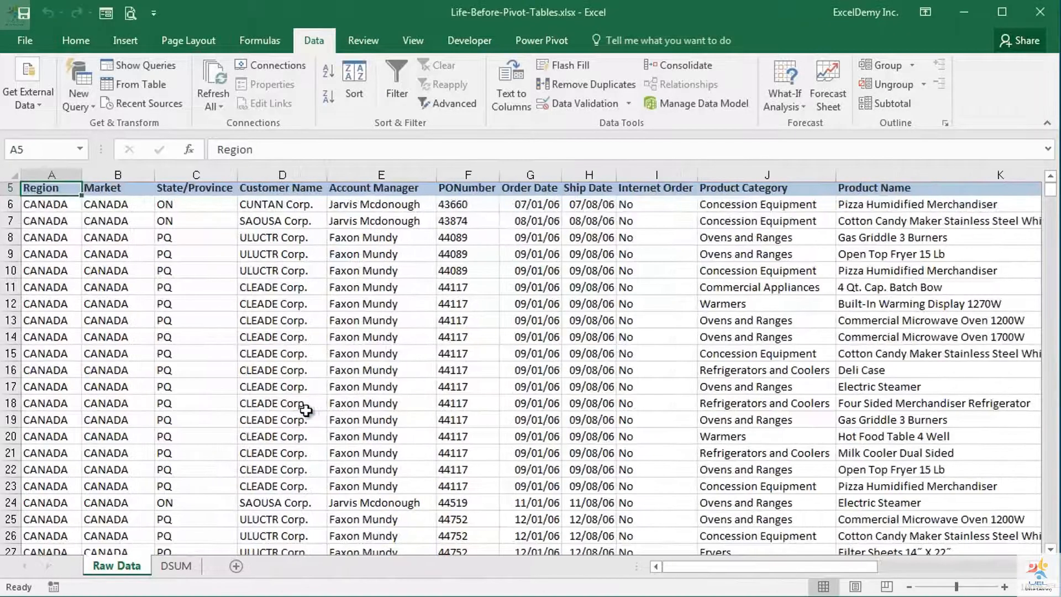
Check the extracted list of unique regions in column P, and return to the start of the table
left_click_drag(820, 569, 990, 565)
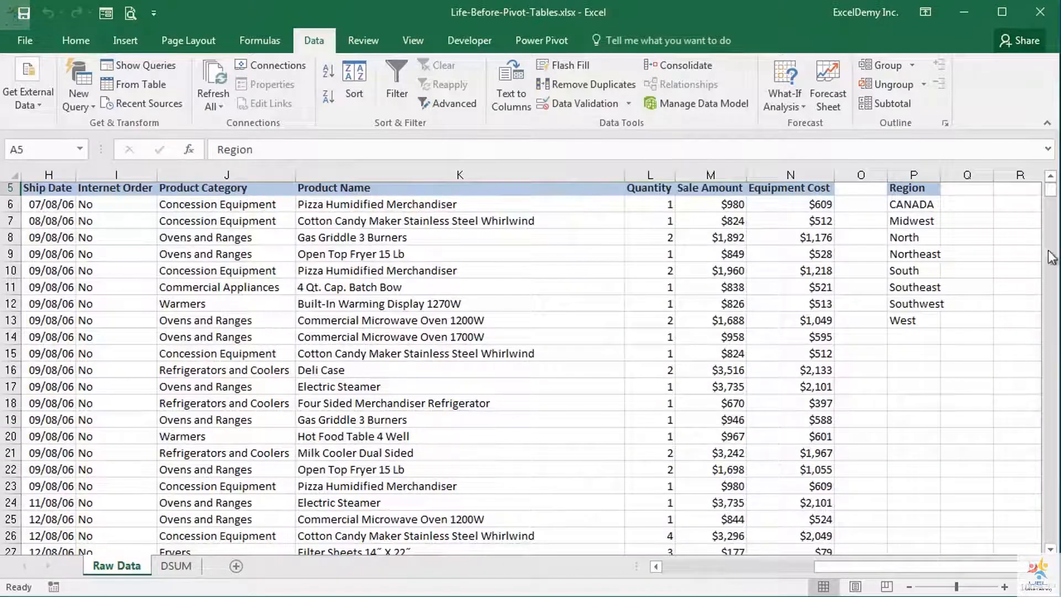
left_click(1053, 176)
left_click(1053, 176)
left_click(1053, 177)
left_click(1053, 176)
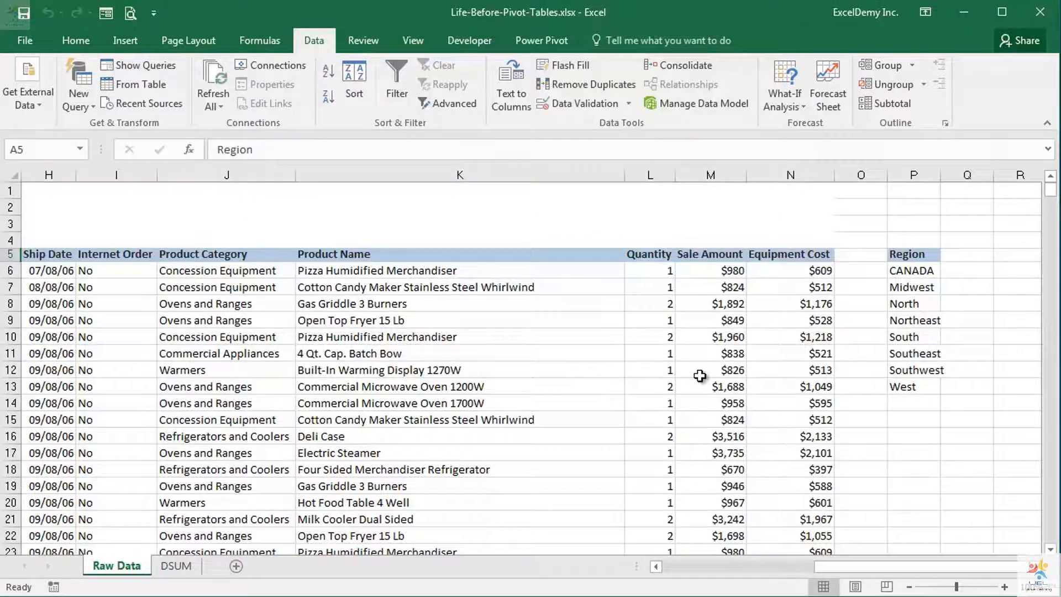
left_click_drag(865, 568, 691, 570)
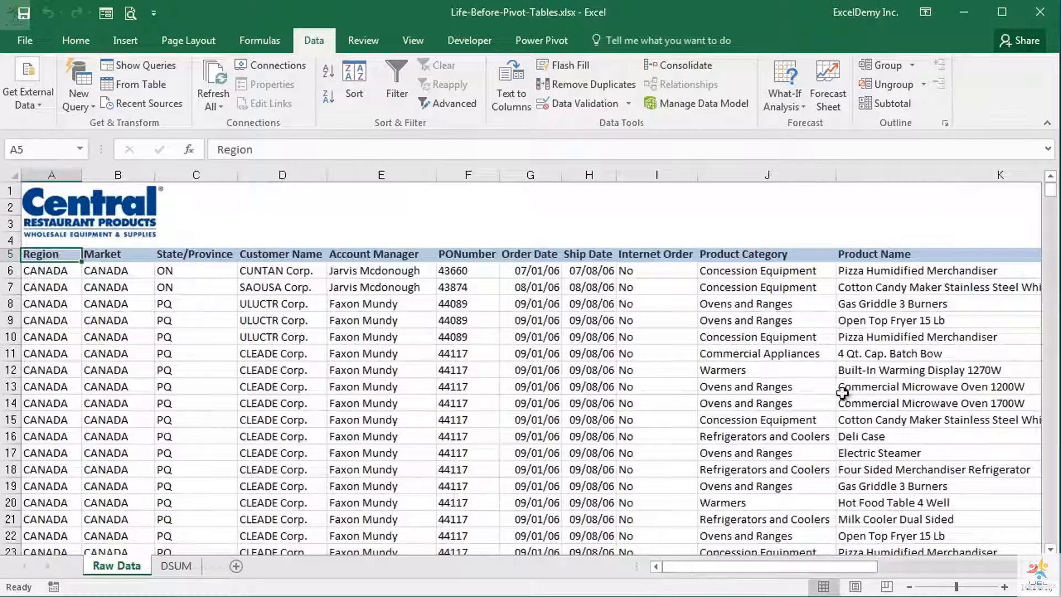
Use Advanced Filter on the Product Name column, range K5:K93160, to copy only its unique records to cell Q5
left_click(971, 255)
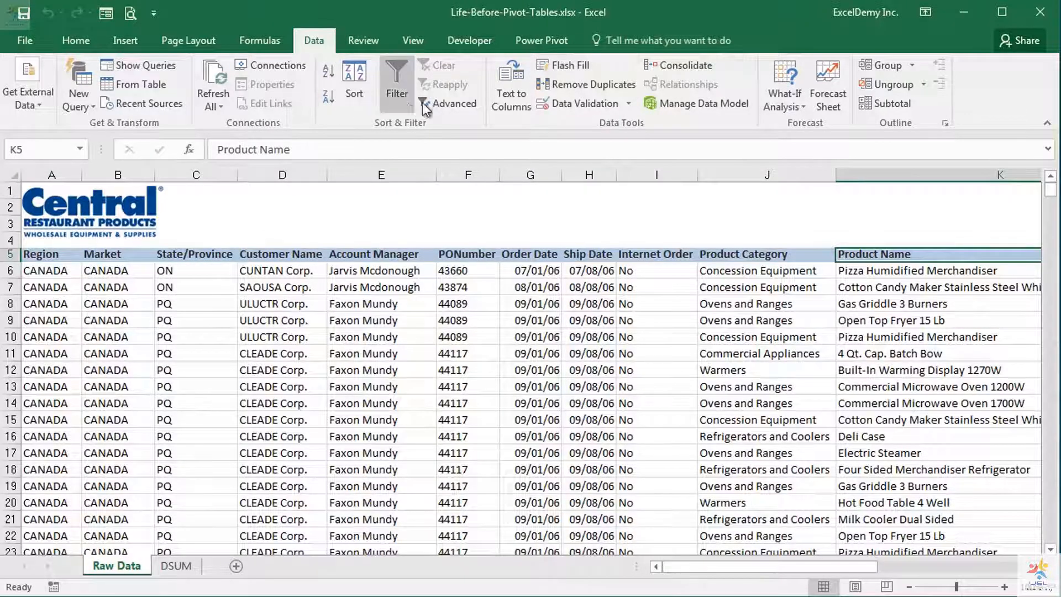
left_click(438, 105)
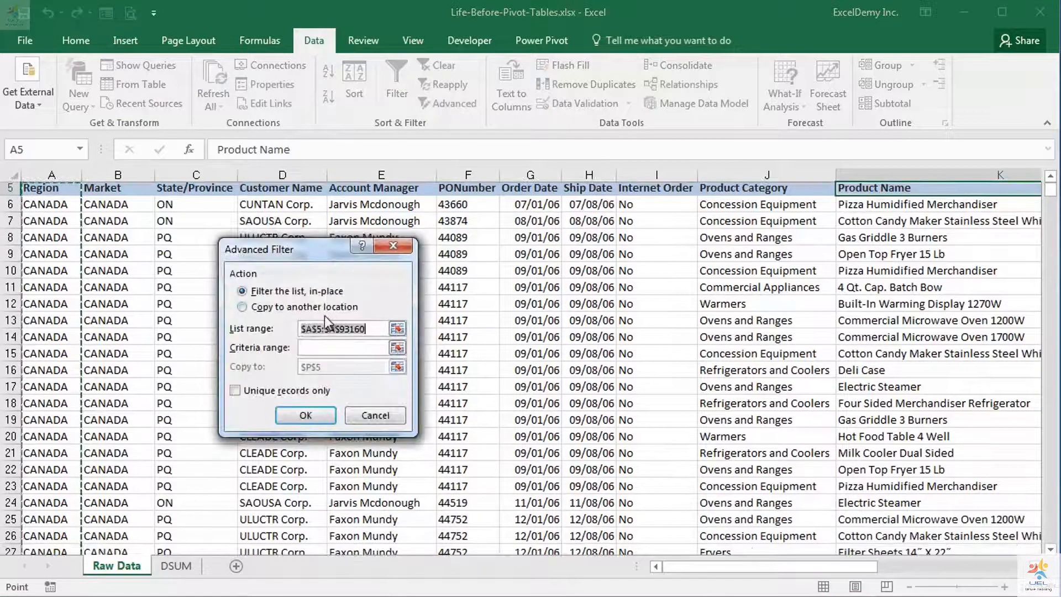
left_click(399, 330)
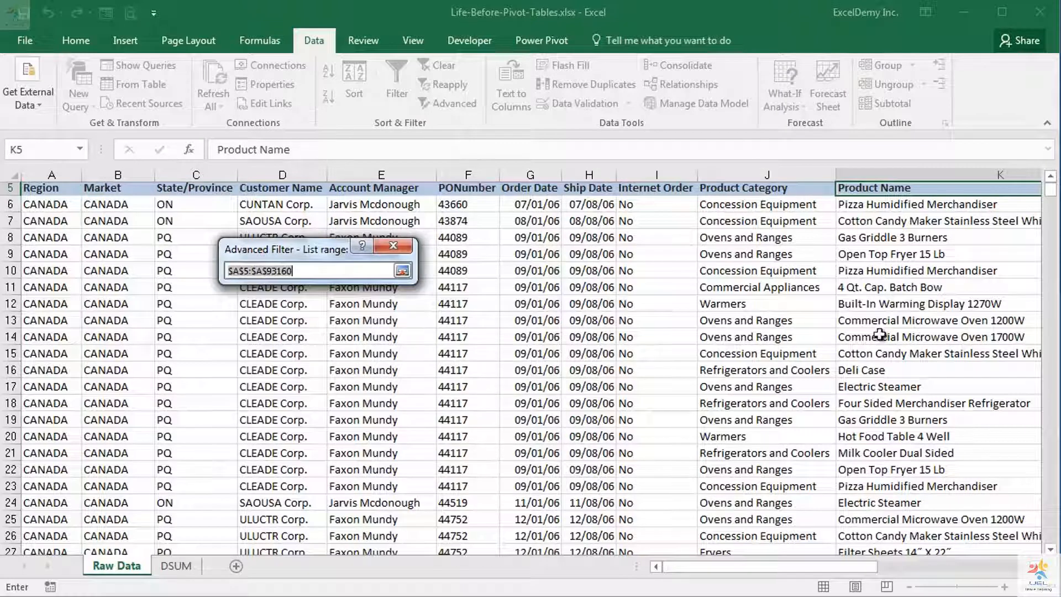
left_click(912, 190)
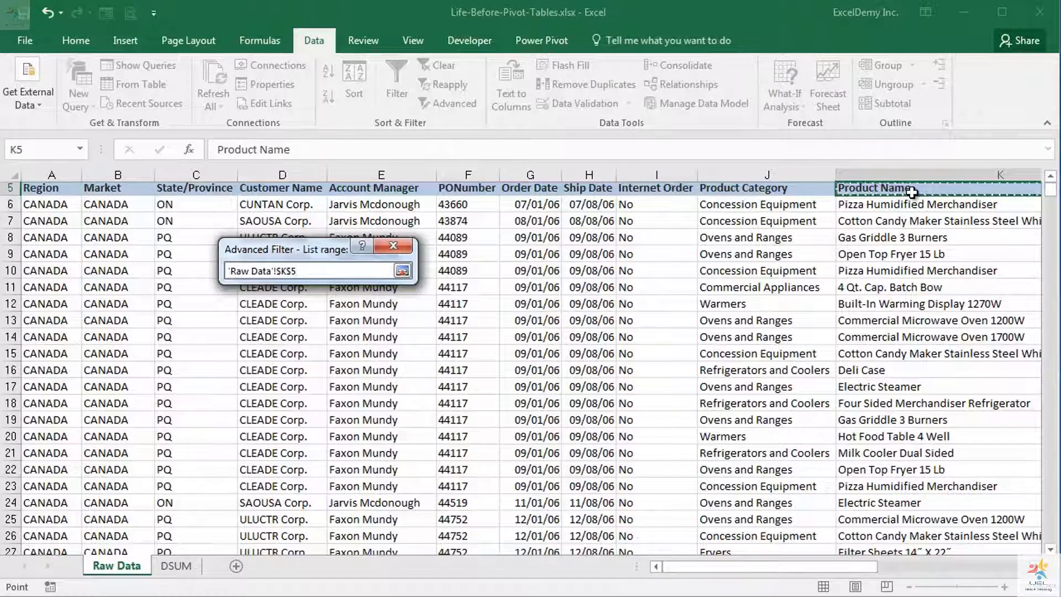
key("ctrl+shift+Down")
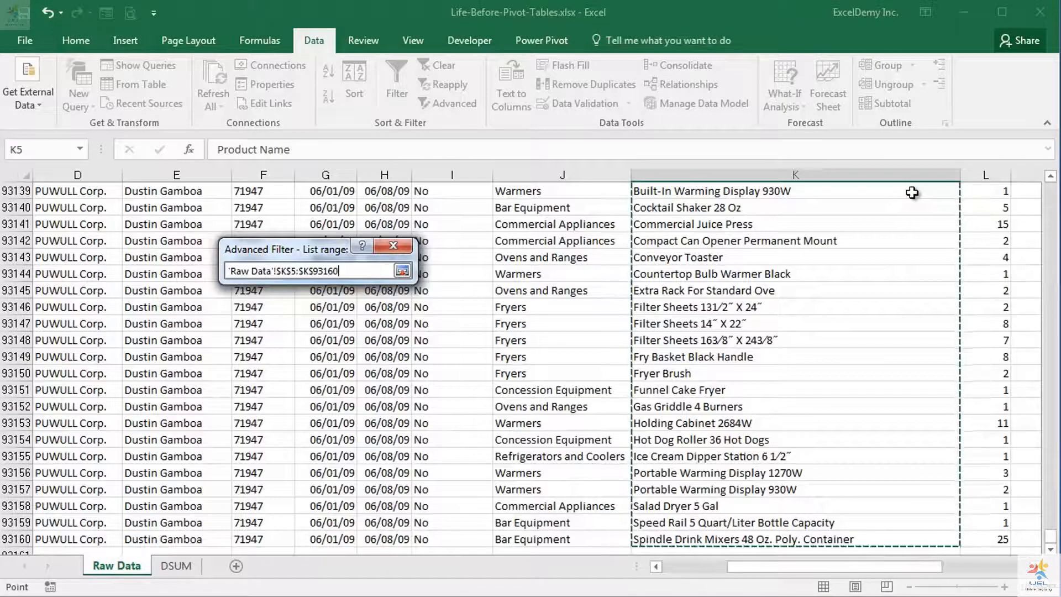
left_click(401, 270)
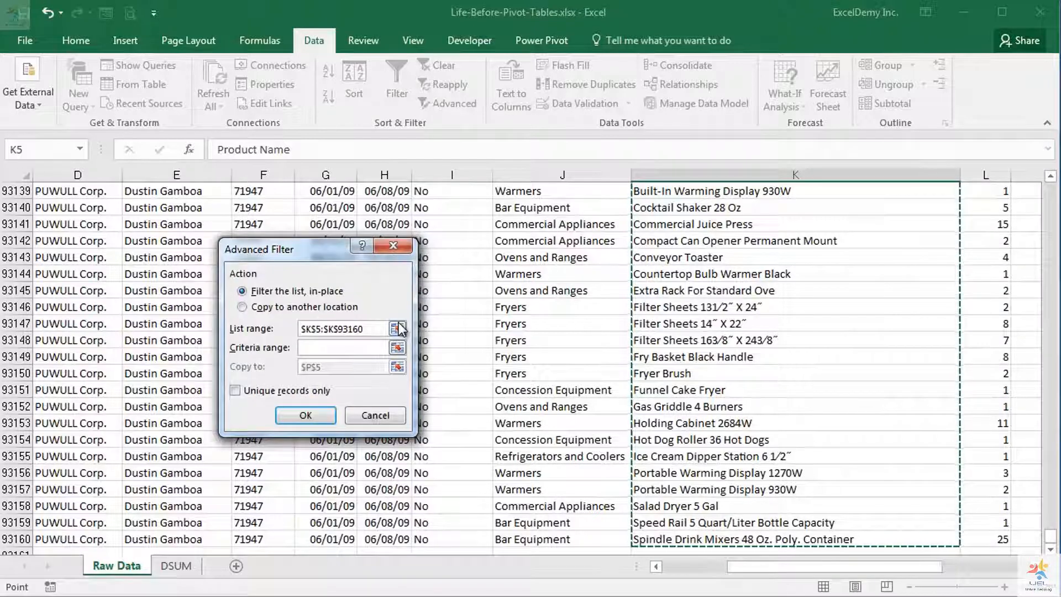
left_click(249, 308)
left_click(398, 367)
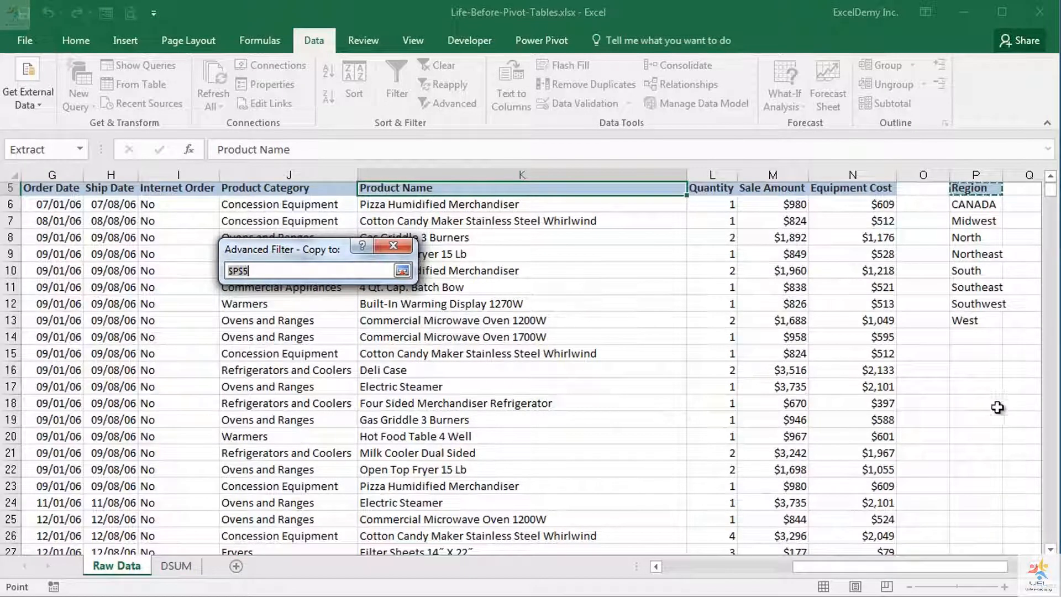
left_click(1027, 190)
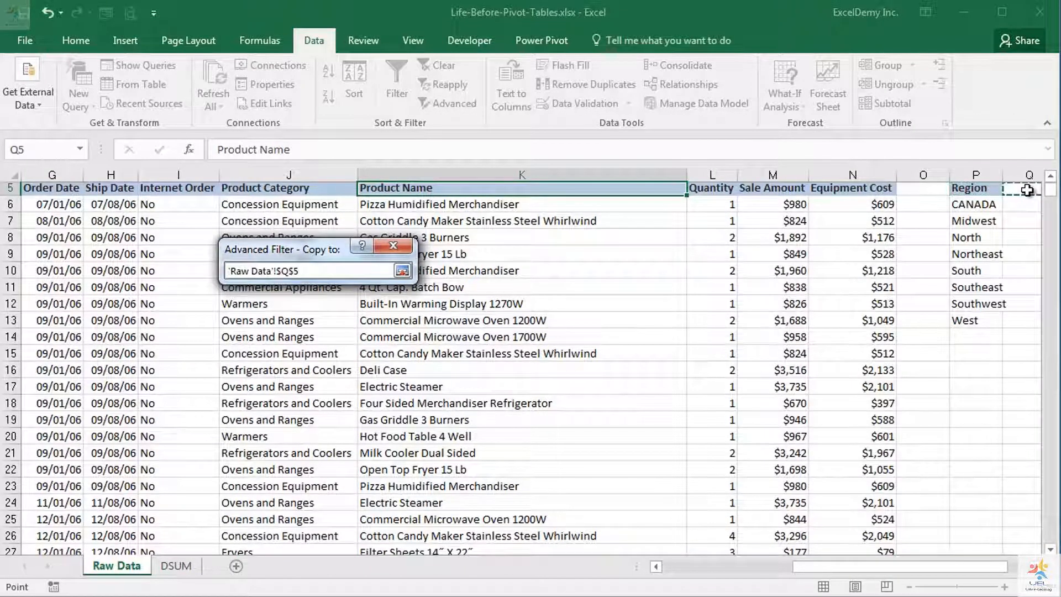
key("Return")
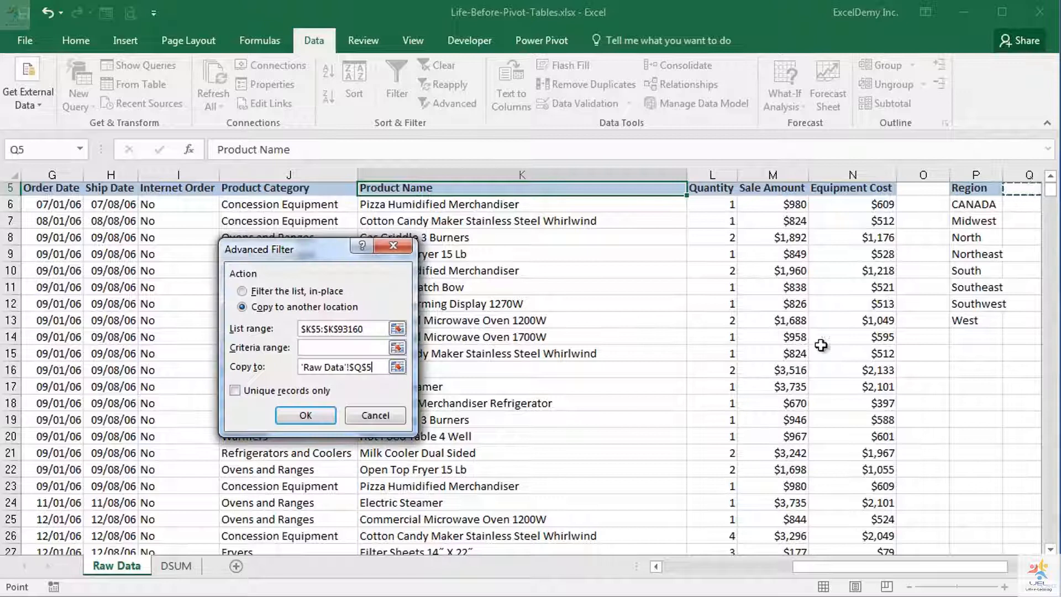
left_click(235, 390)
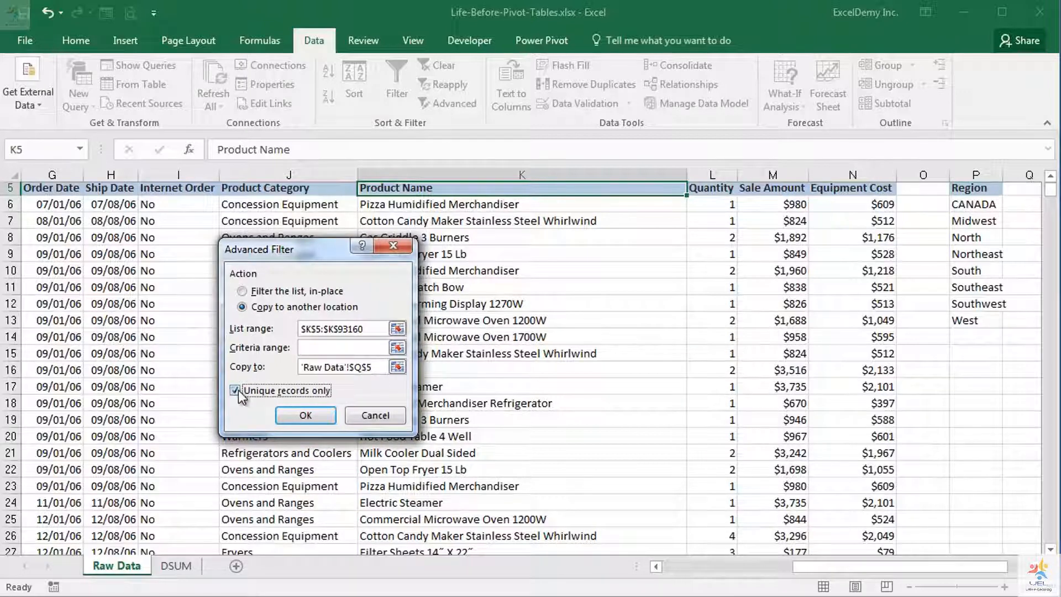
left_click(303, 415)
Autofit column Q to the extracted product names and widen column P slightly to fit its region names
left_click_drag(947, 567, 967, 566)
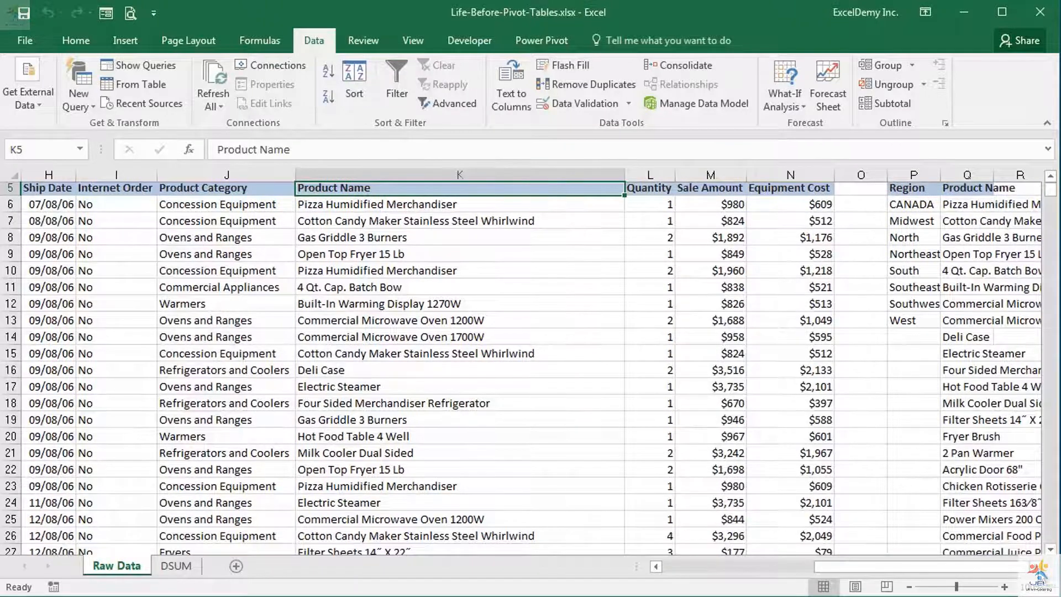
left_click(1035, 567)
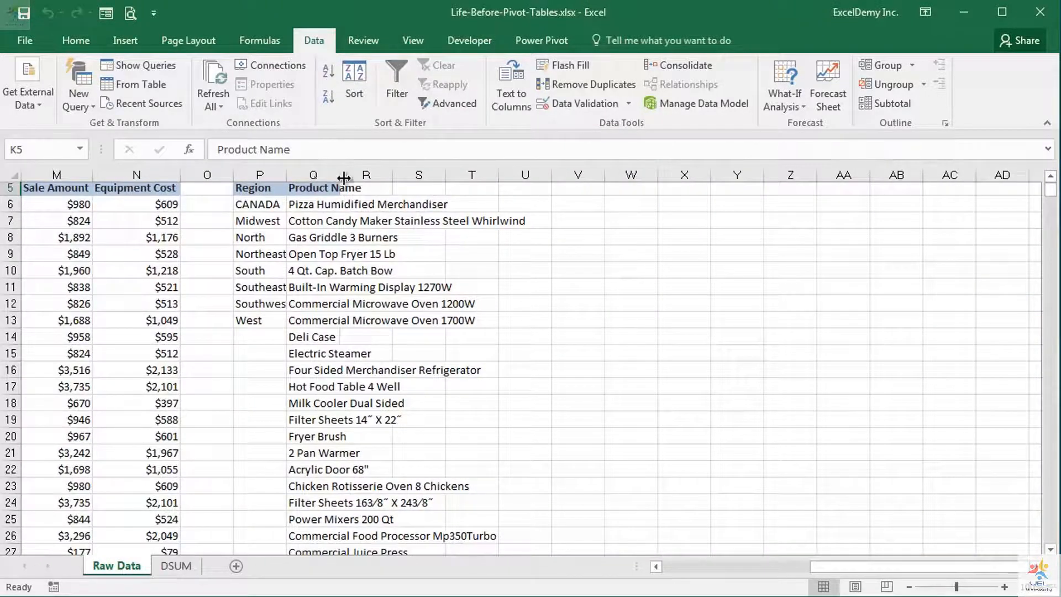
double_click(341, 175)
scroll(473, 330, "up", 2)
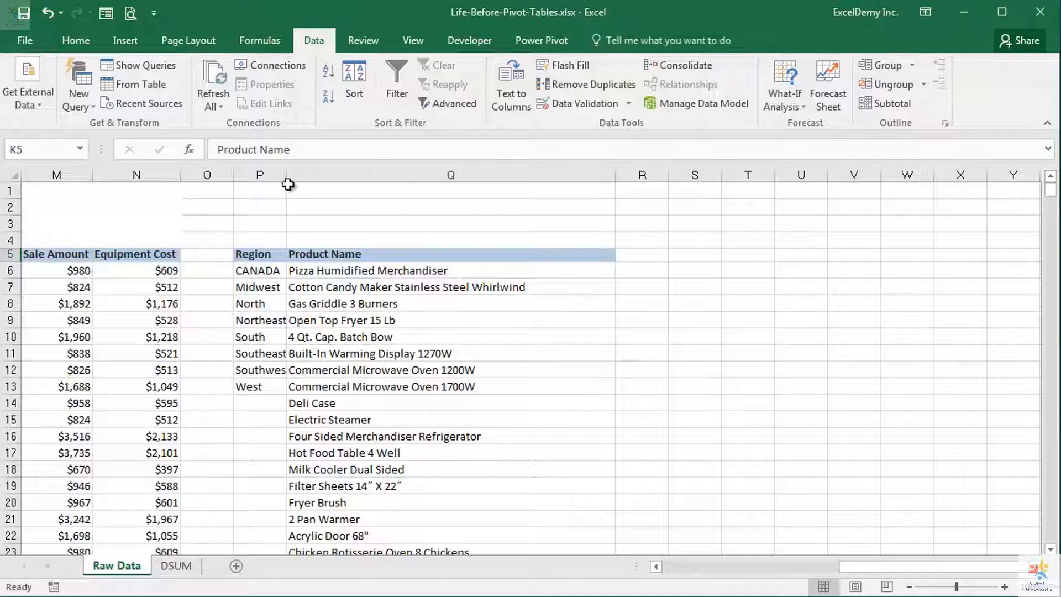
left_click_drag(289, 177, 296, 176)
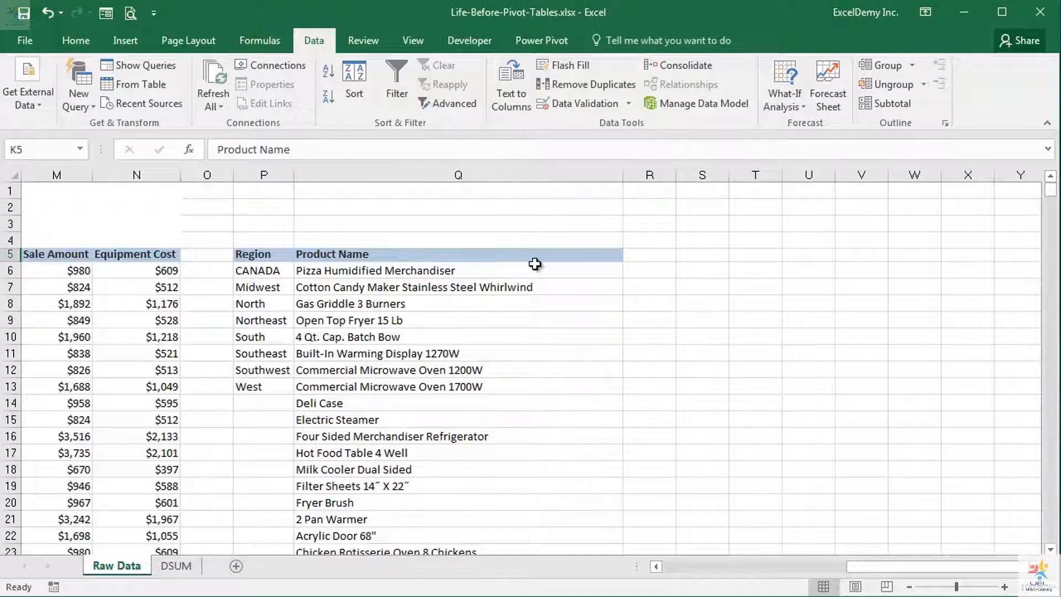
Look through the extracted list of unique product names in column Q and return to its header
left_click(534, 255)
scroll(534, 255, "down", 20)
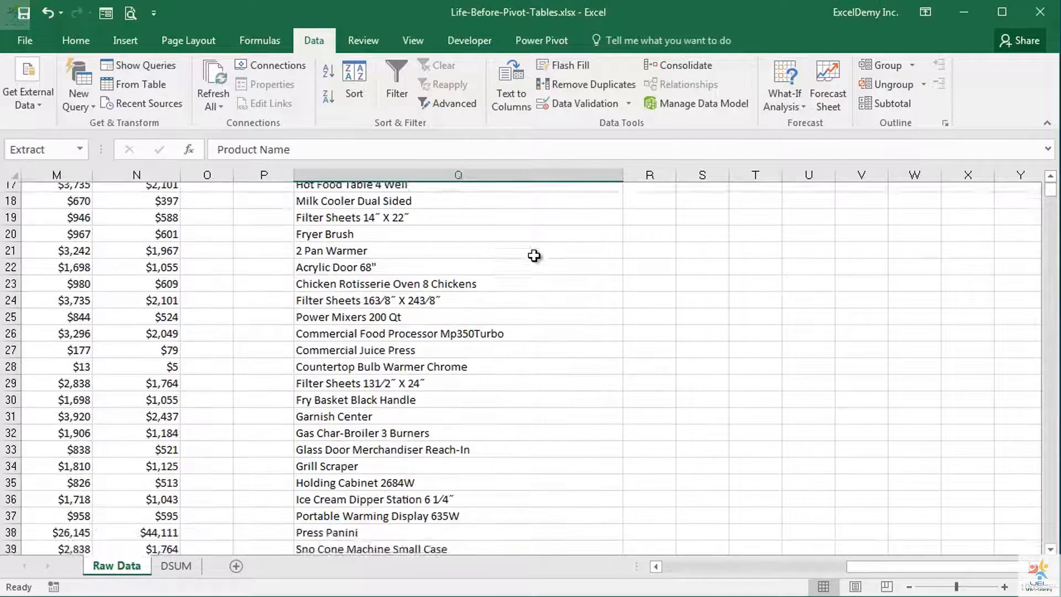
scroll(534, 256, "down", 20)
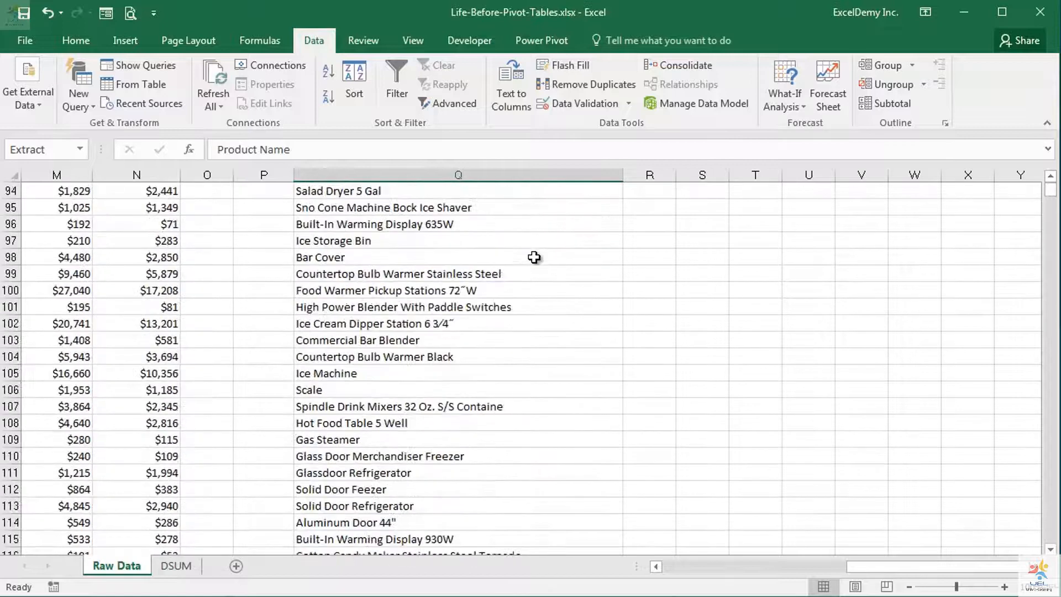
scroll(534, 257, "up", 20)
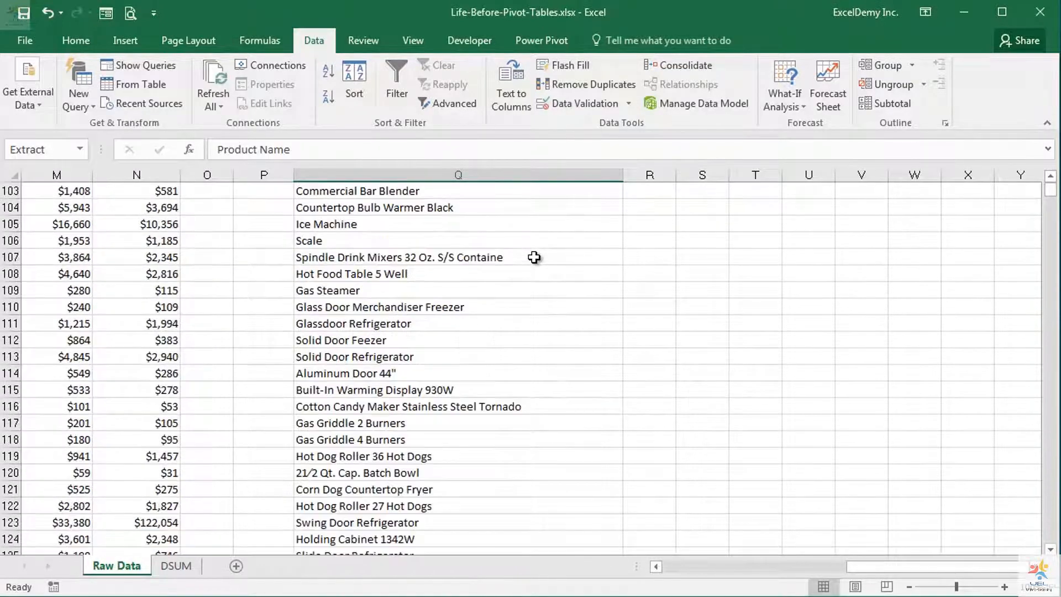
scroll(533, 257, "up", 13)
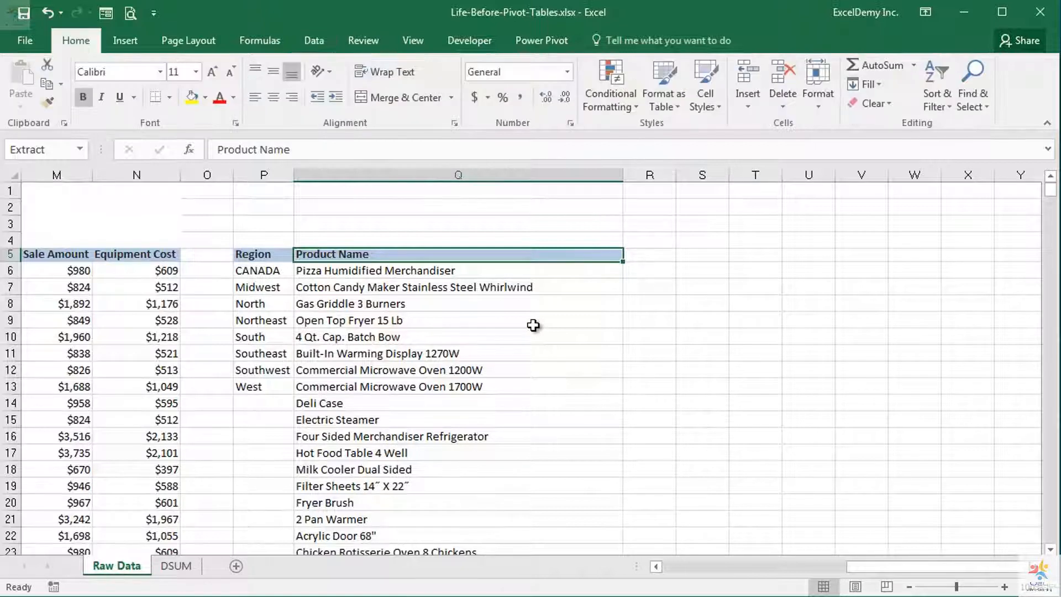
Copy the unique region names in P6:P13 and paste them transposed along row 5, starting at cell R5
left_click_drag(265, 270, 266, 381)
key("ctrl+c")
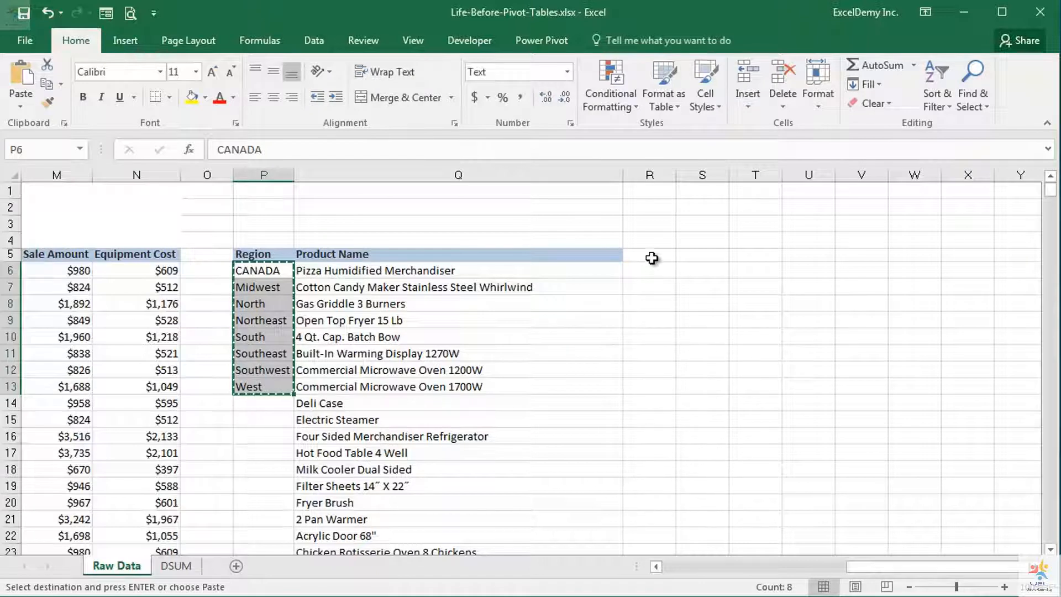
left_click(652, 258)
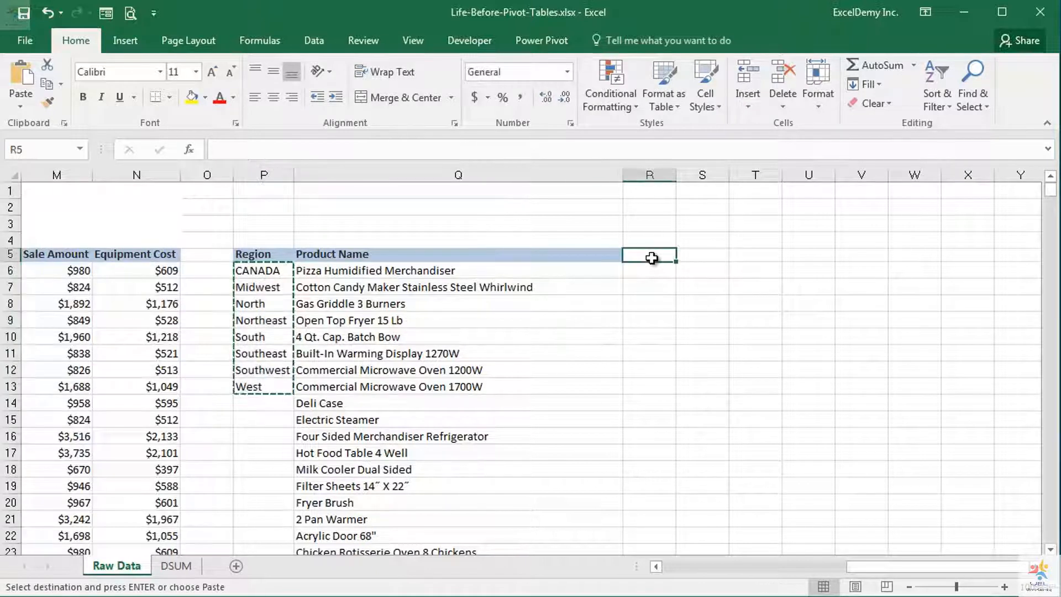
key("ctrl+v")
left_click(707, 391)
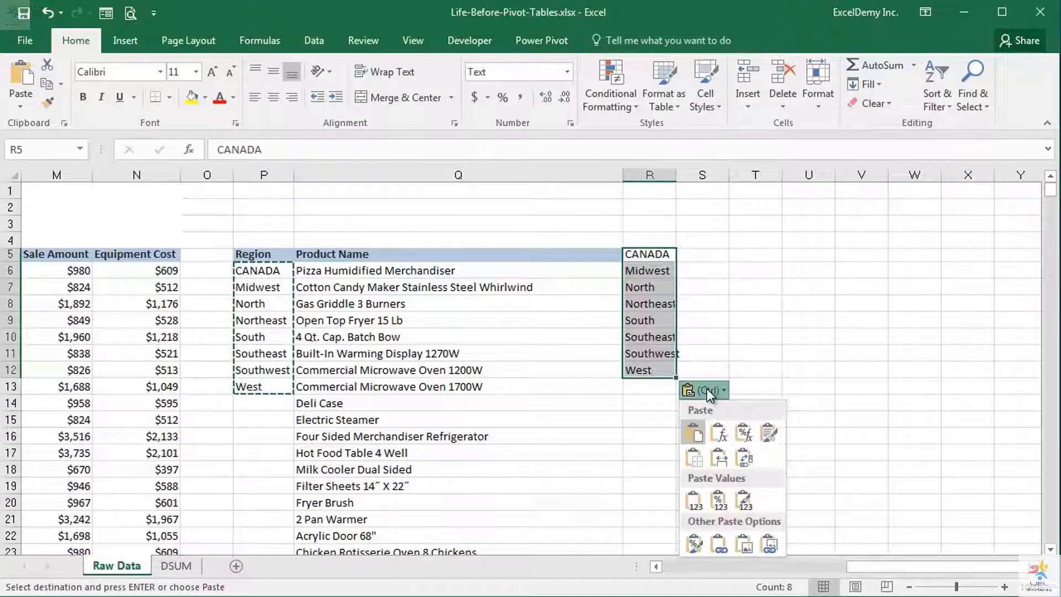
left_click(742, 457)
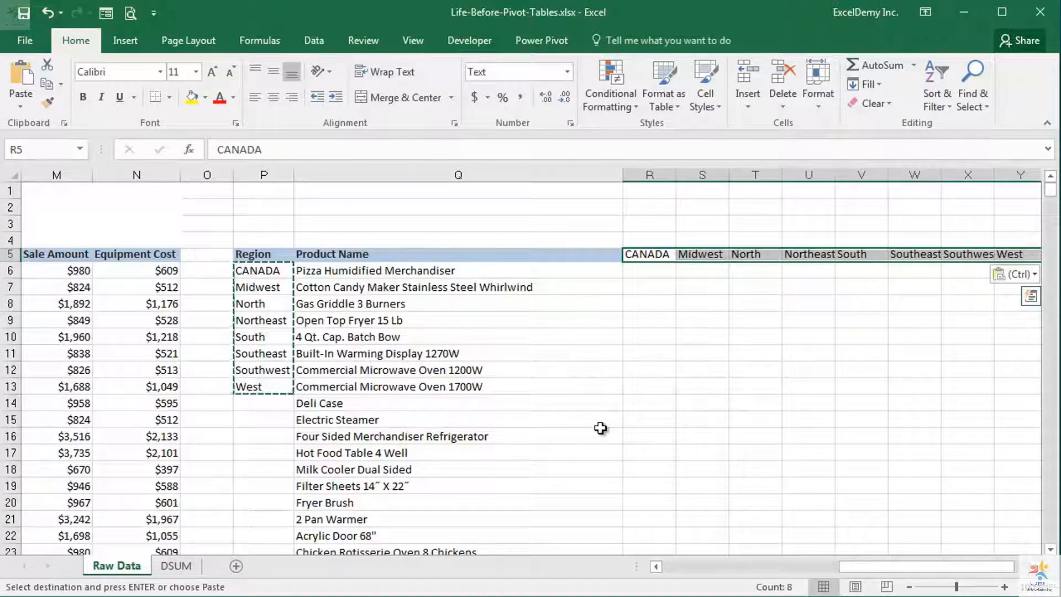
Enter the heading Region in cell R4, above the transposed region names
left_click(643, 240)
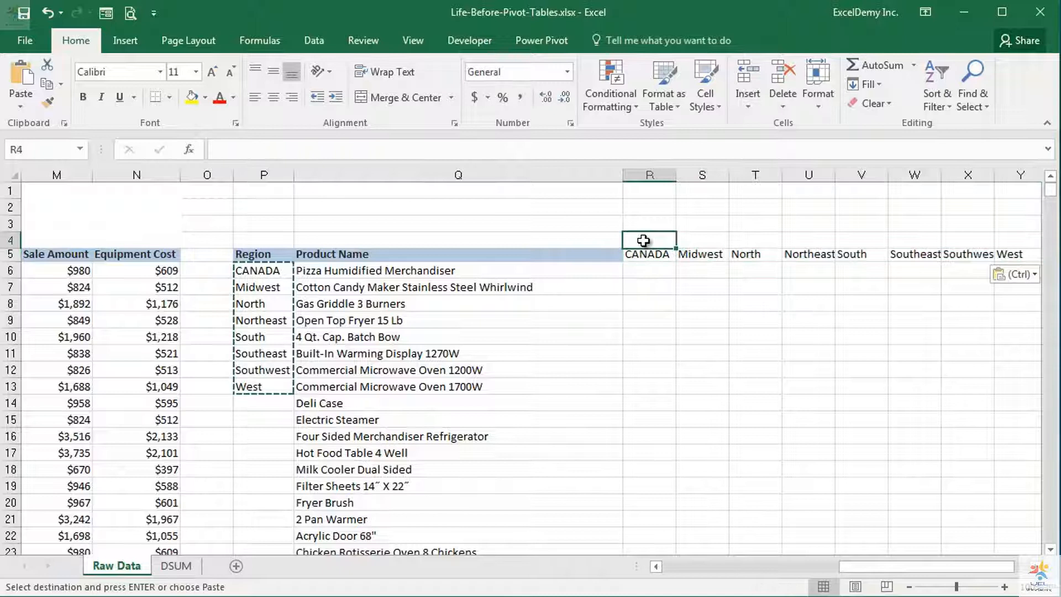
type("Region")
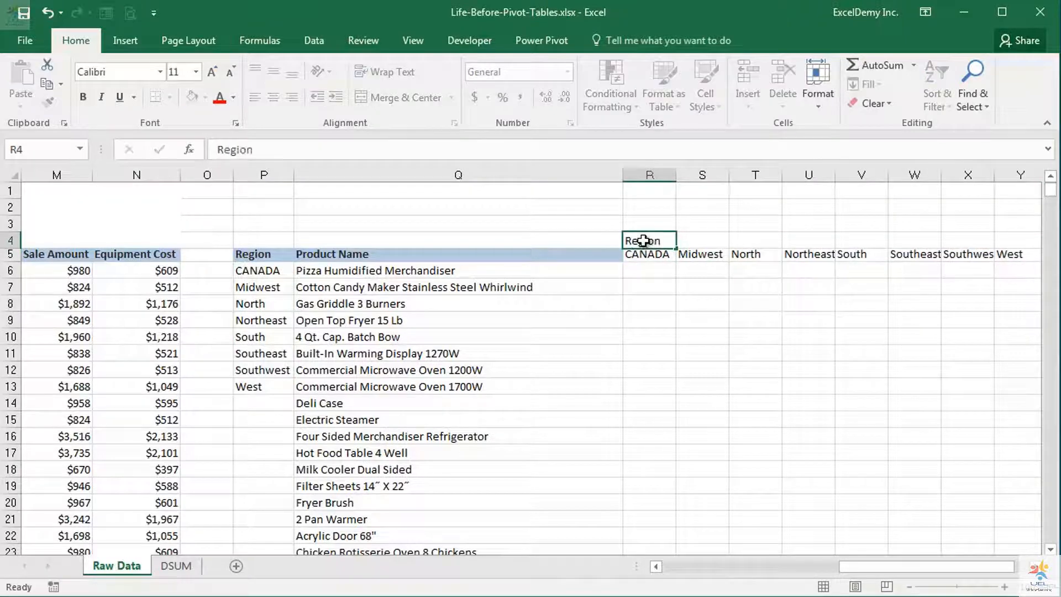
key("Return")
Set the horizontal alignment of R4:Y4 to Center Across Selection so the Region heading spans the region names
left_click(644, 241)
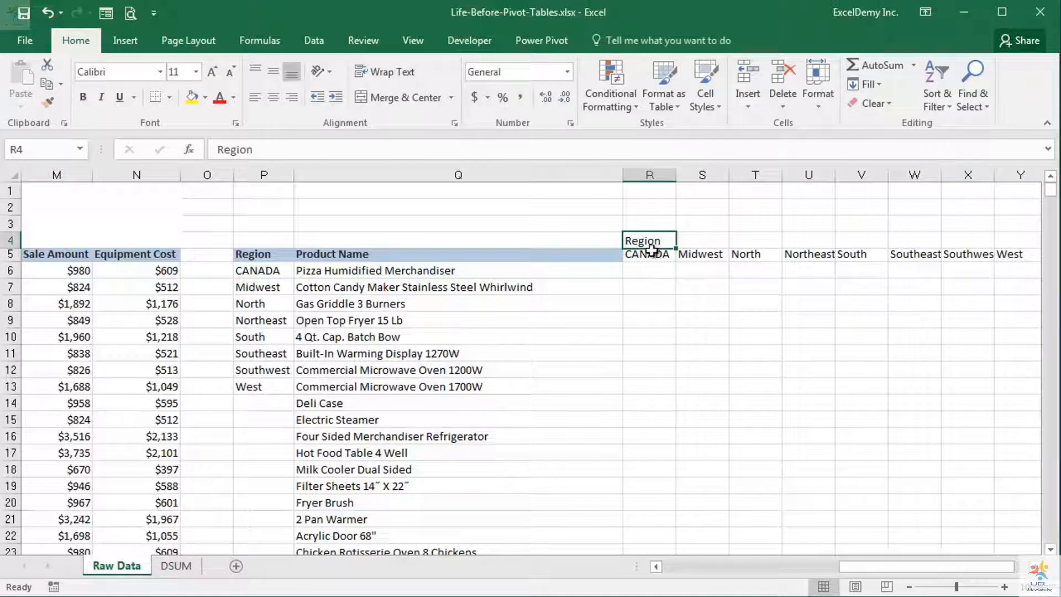
left_click_drag(650, 241, 1019, 240)
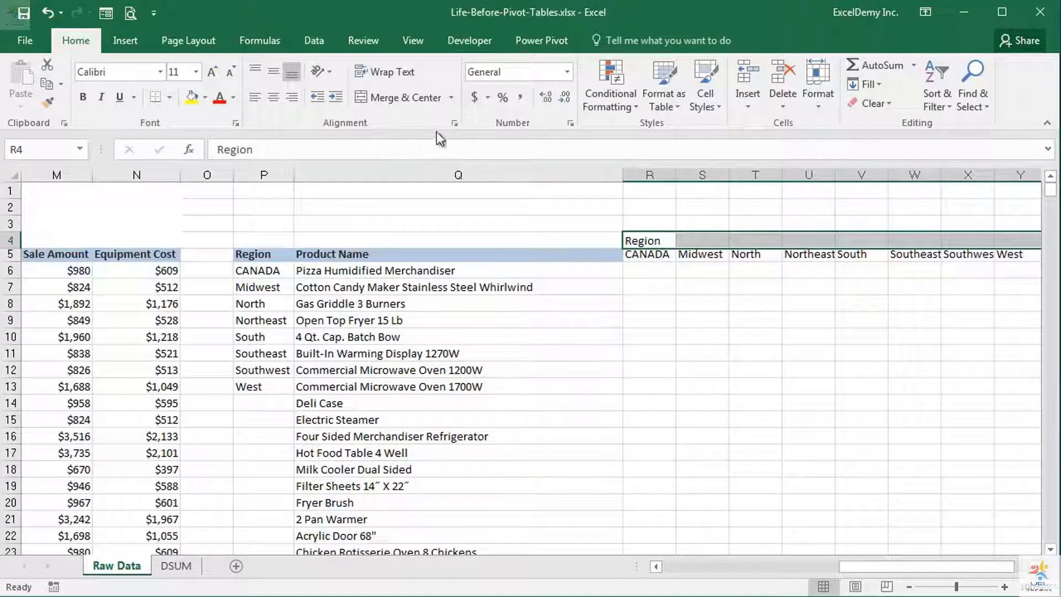
key("ctrl+1")
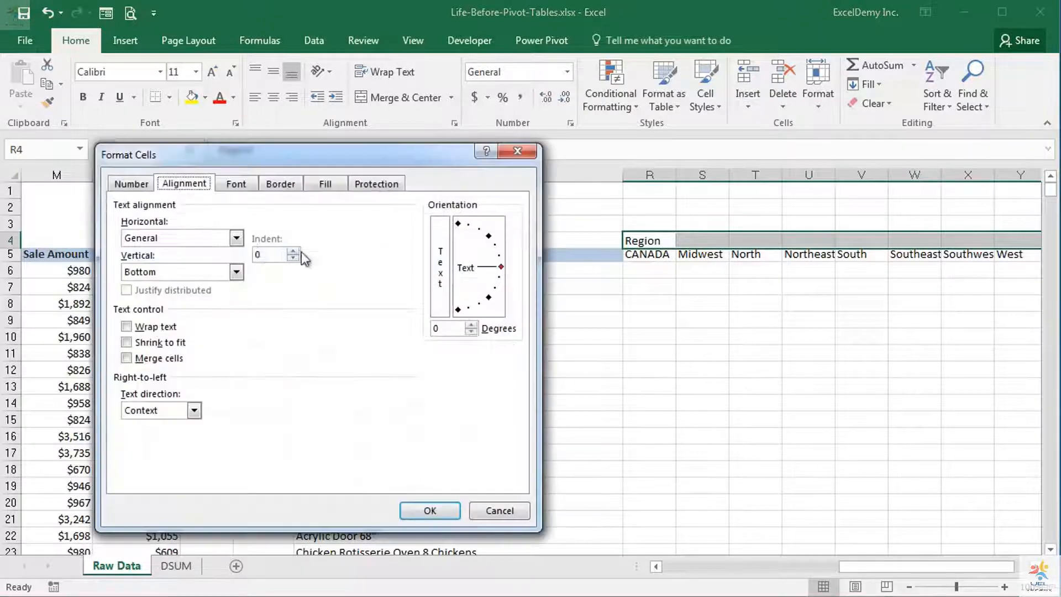
left_click(236, 237)
left_click(194, 318)
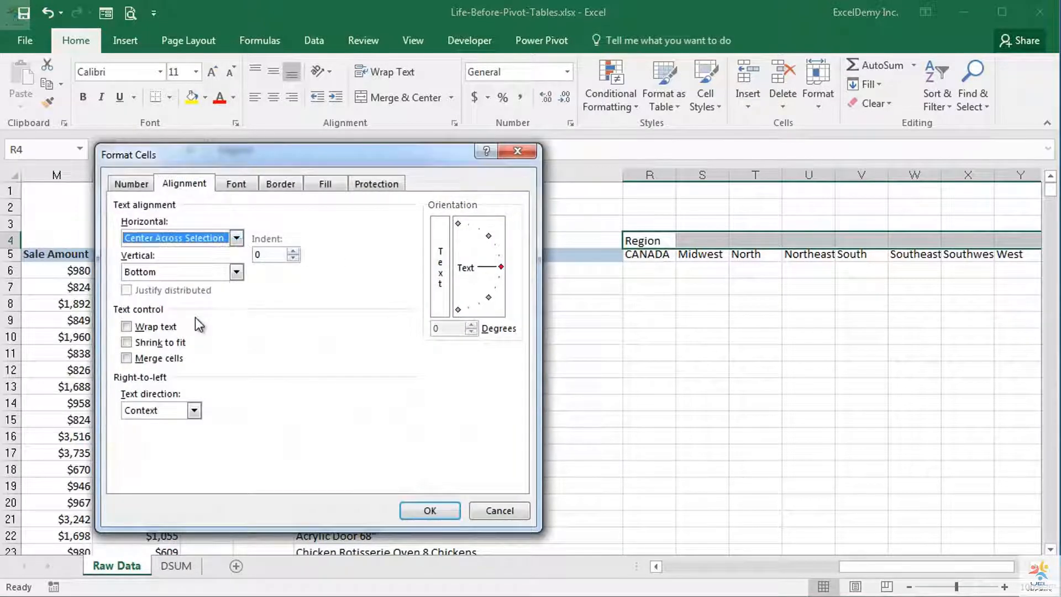
left_click(419, 509)
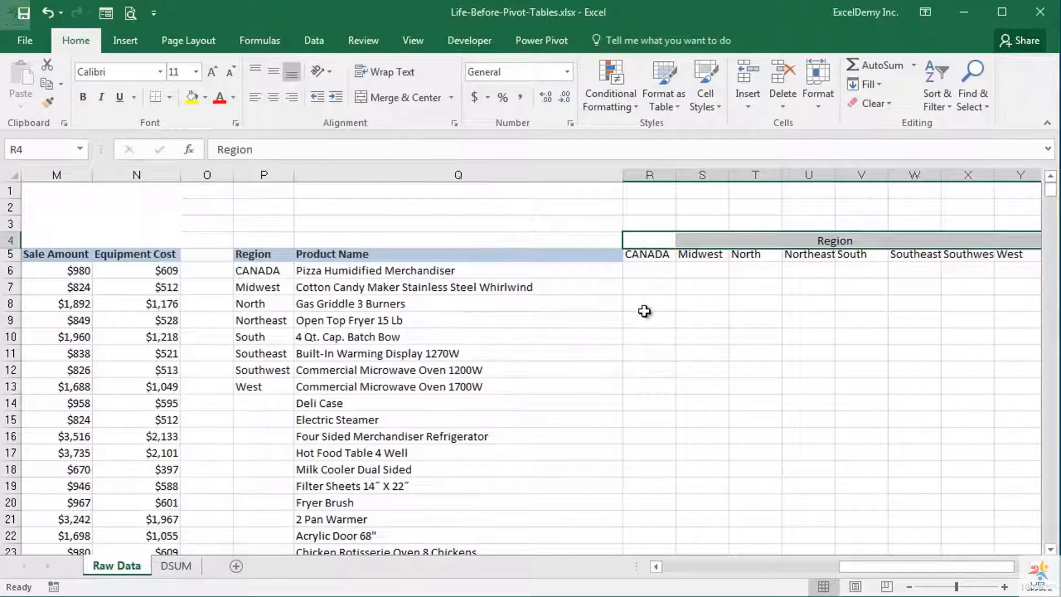
left_click(648, 241)
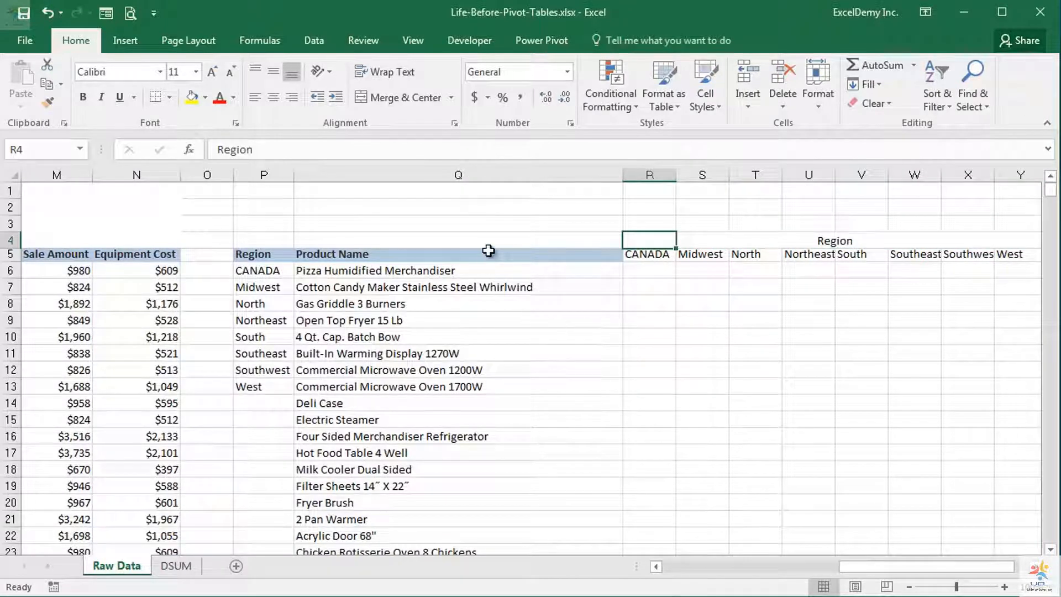
Merge and center the Product Name heading over cells Q4:Q5
left_click_drag(488, 237, 488, 254)
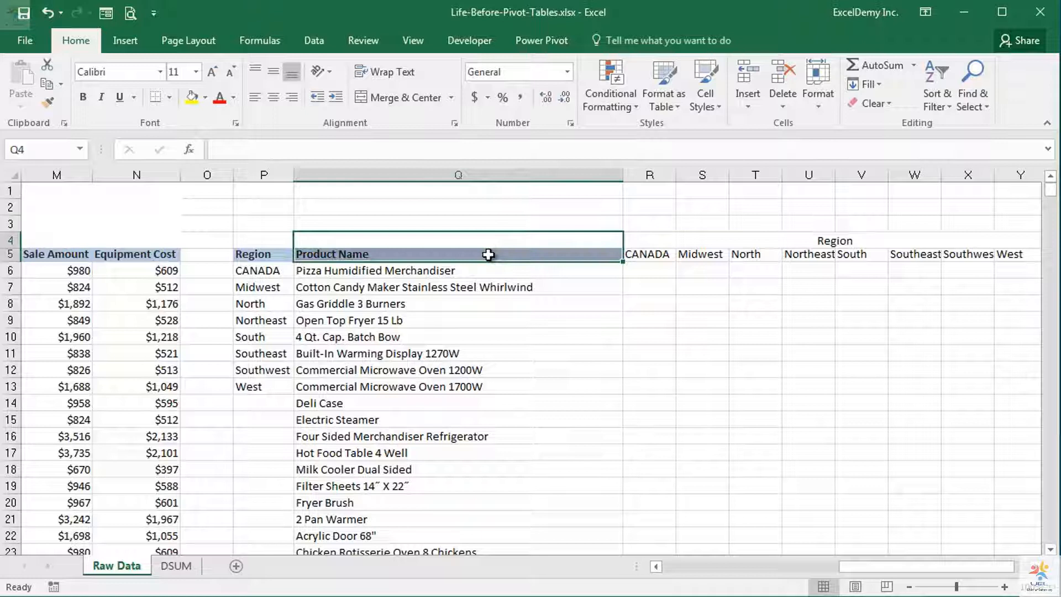
left_click(397, 96)
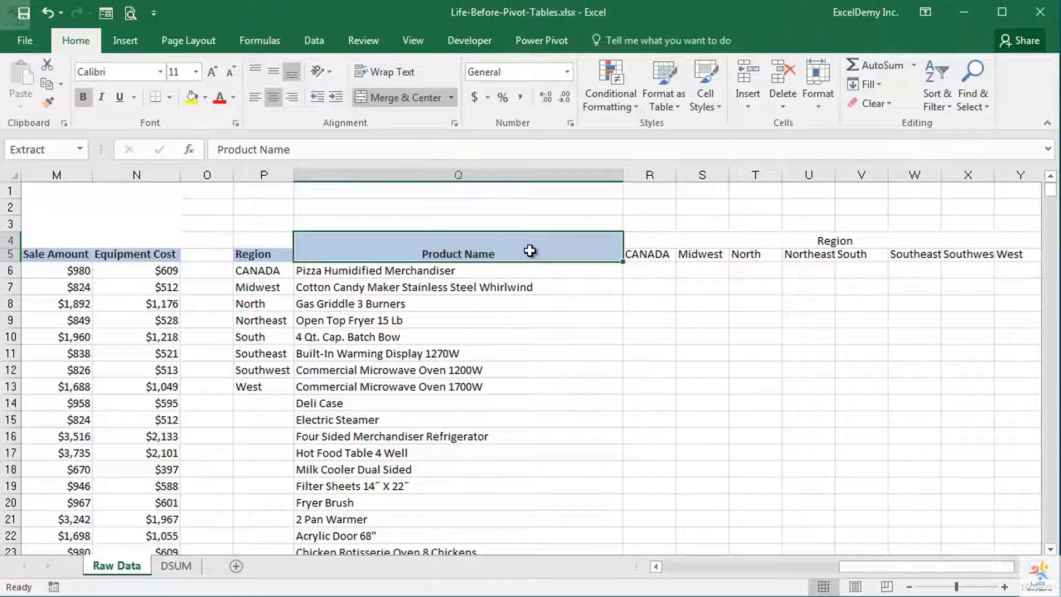
Apply the 40% - Accent1 cell style to the Region heading across R4:Y4
left_click_drag(641, 239, 1021, 236)
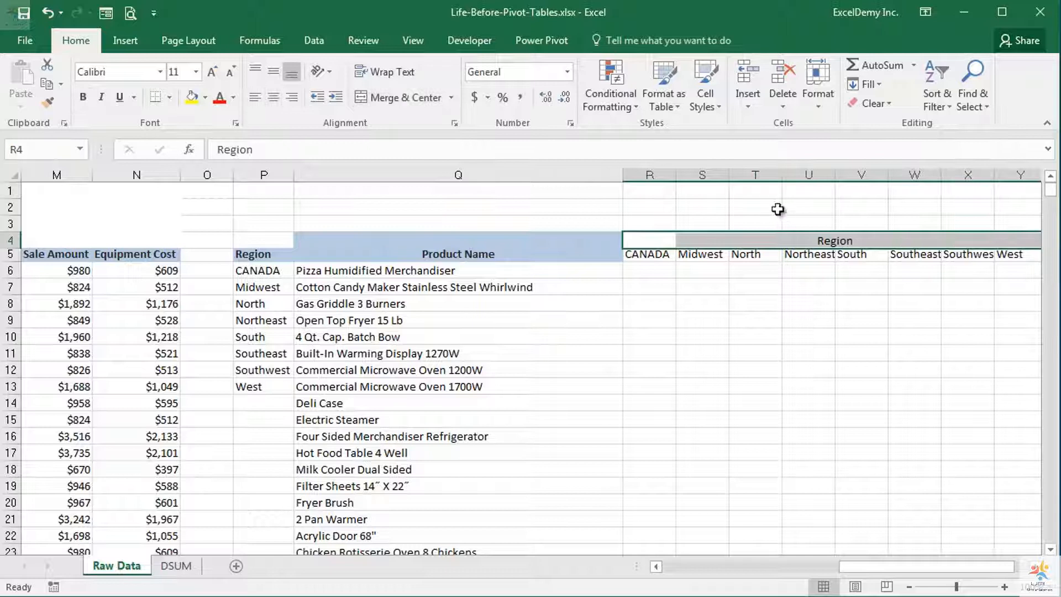
left_click(704, 99)
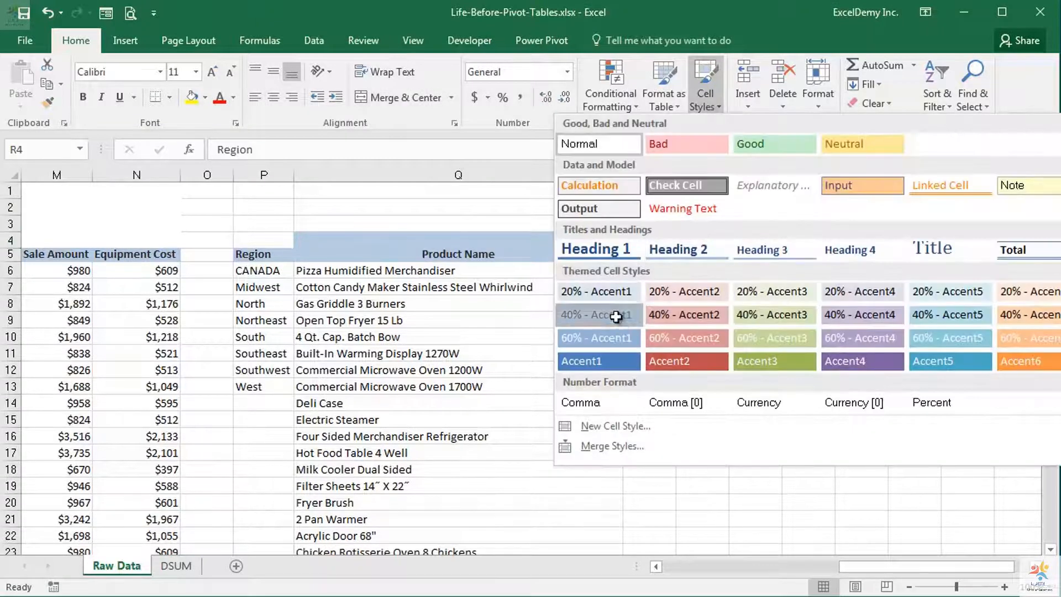
left_click(575, 312)
Apply the 40% - Accent2 cell style to the region names in R5:Y5
left_click_drag(642, 257, 1002, 263)
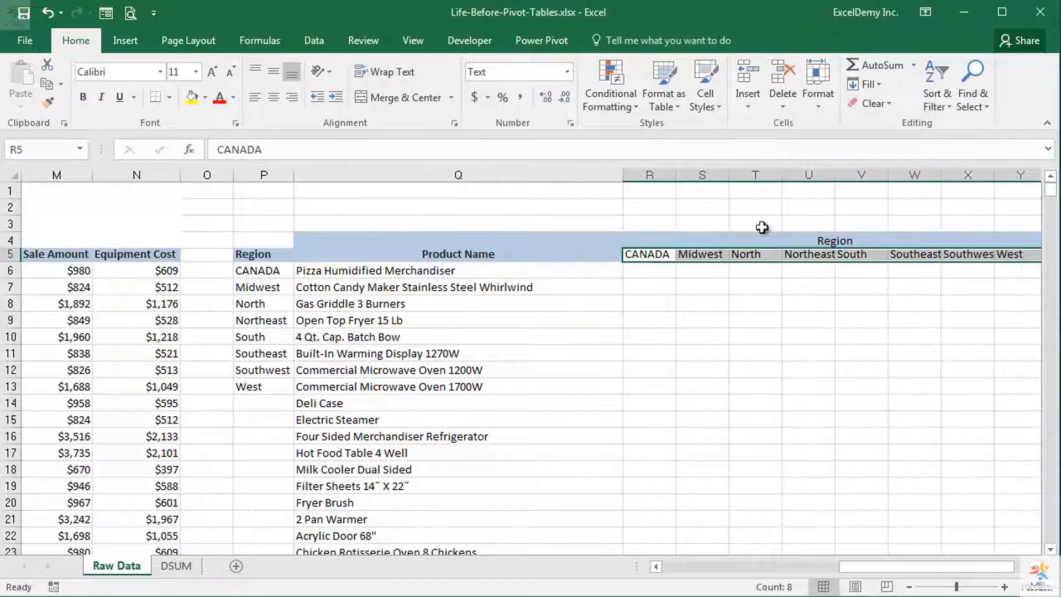
left_click(704, 105)
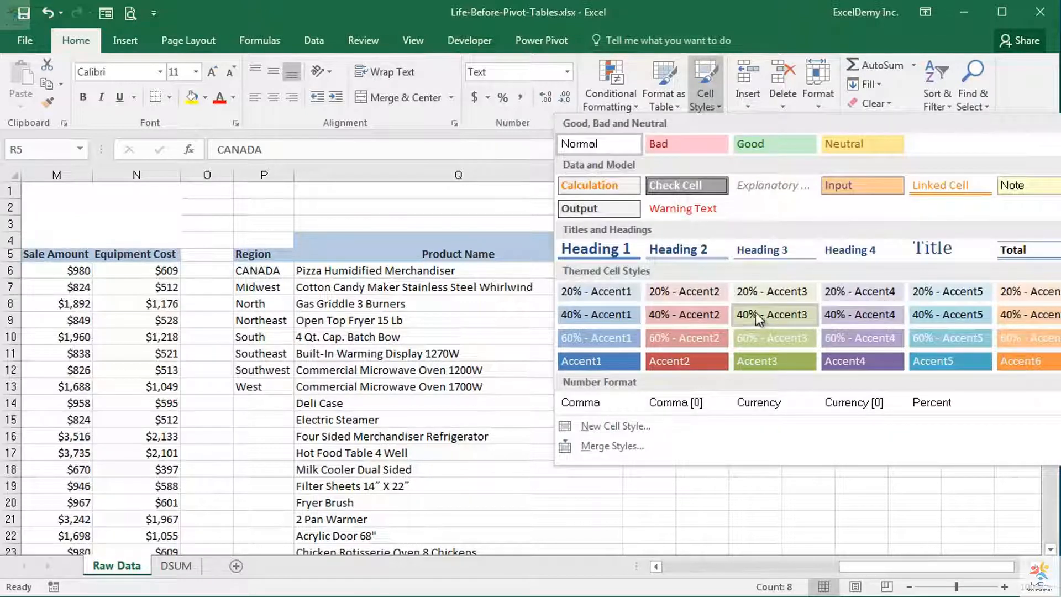
left_click(712, 317)
Apply the 40% - Accent2 cell style to the whole list of product names from Q6 down
left_click_drag(486, 271, 473, 502)
scroll(456, 440, "up", 18)
scroll(456, 440, "up", 1)
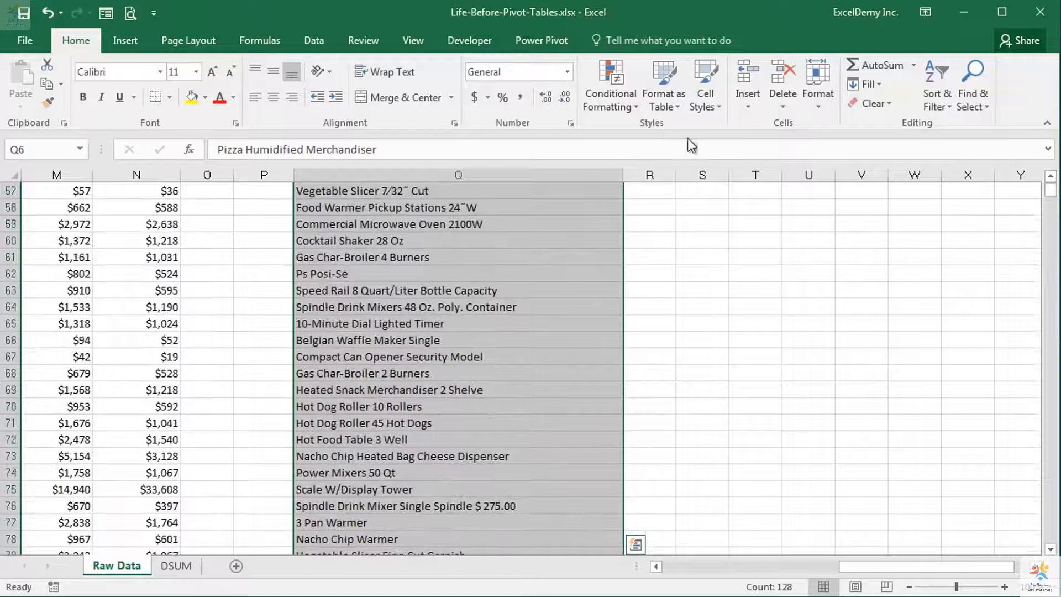
left_click(705, 94)
left_click(685, 318)
scroll(686, 317, "up", 19)
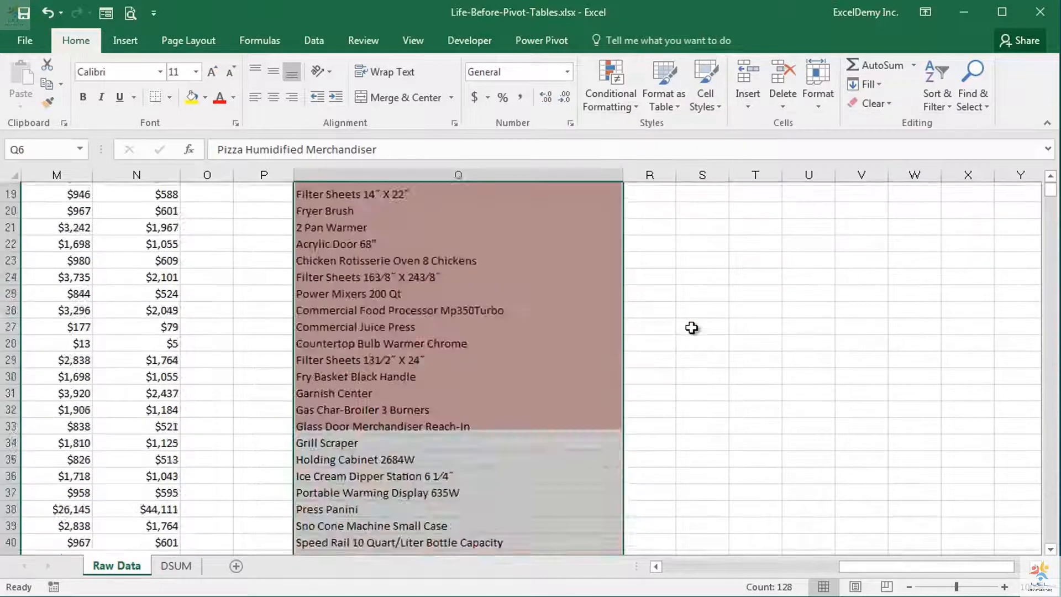
Add all borders to the whole summary table, from the Product Name heading in Q4 through column Y down to the last product
left_click_drag(307, 243, 867, 429)
scroll(604, 403, "up", 20)
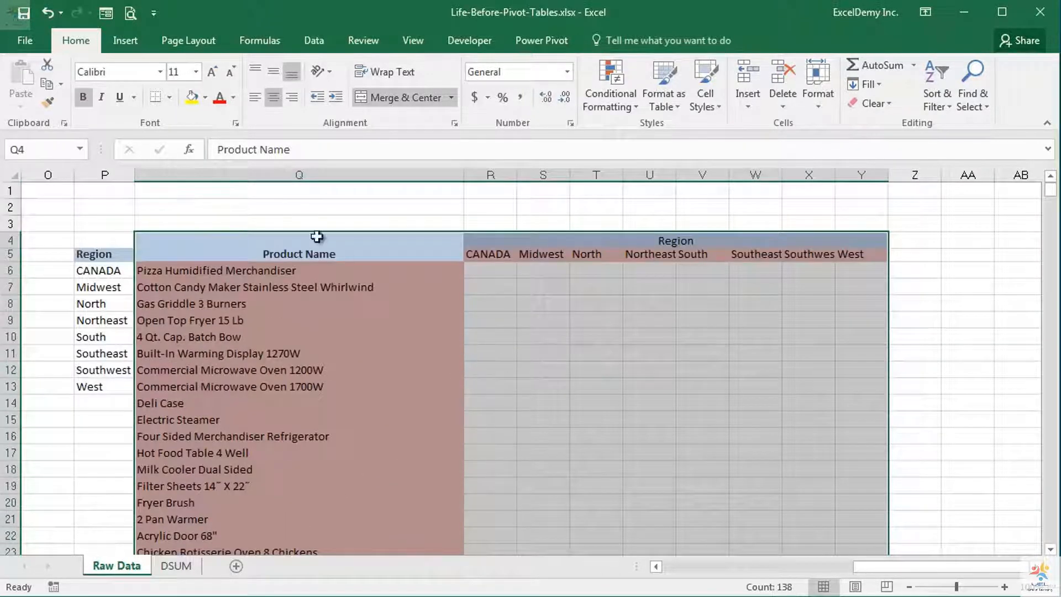
left_click(171, 98)
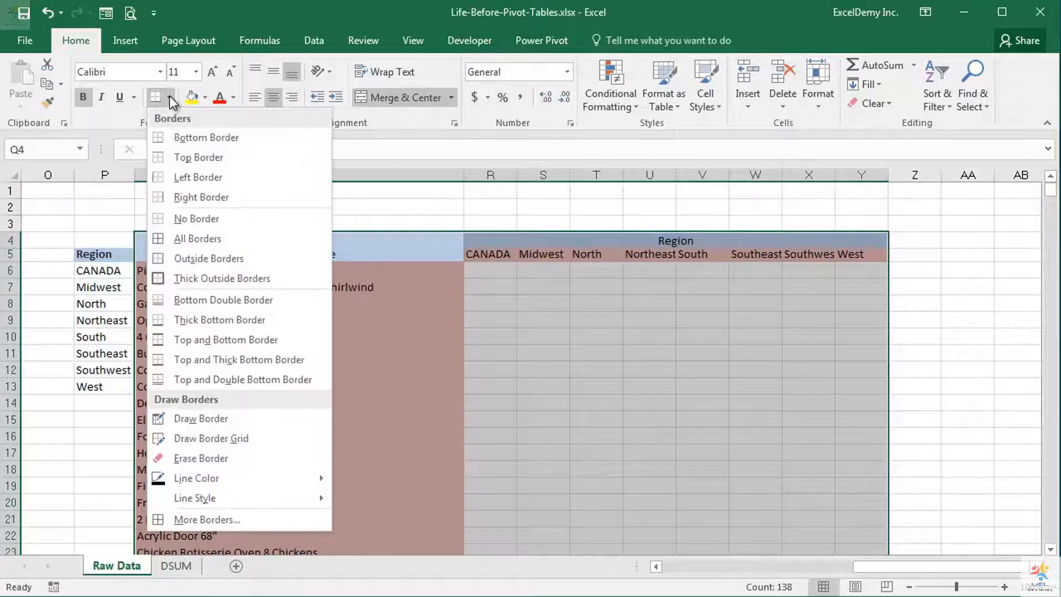
left_click(163, 237)
left_click(544, 372)
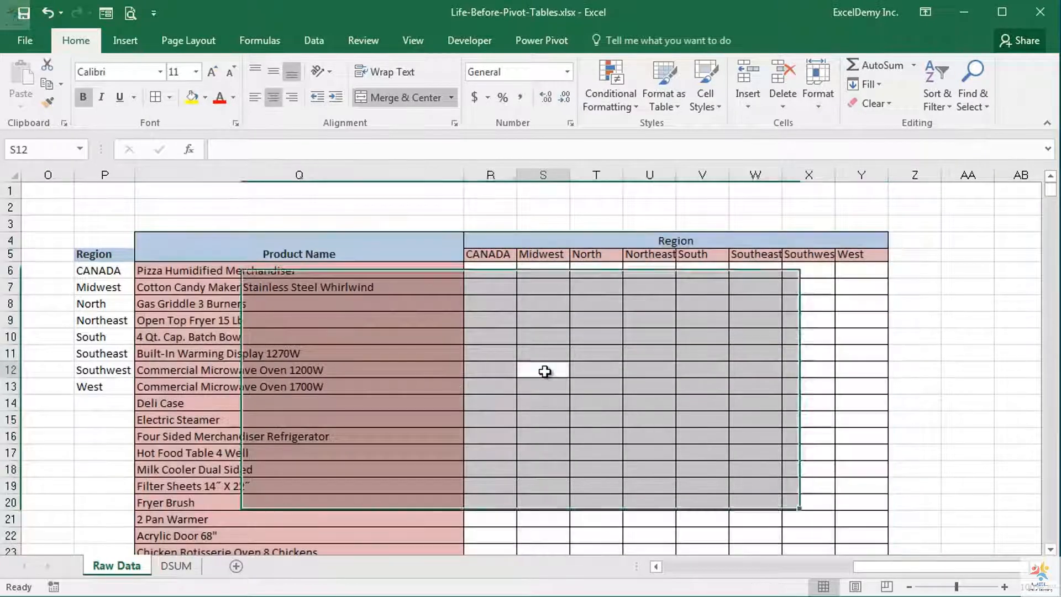
Delete the leftover region list in P5:P13 and reset those cells to the Normal style
left_click_drag(103, 254, 94, 387)
key("Delete")
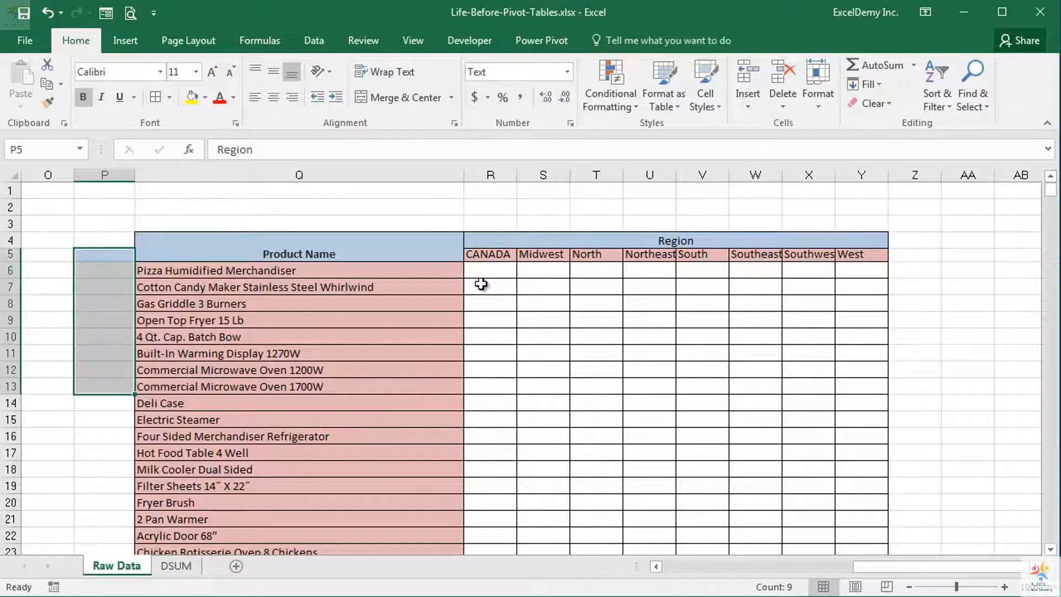
left_click(710, 100)
left_click(621, 144)
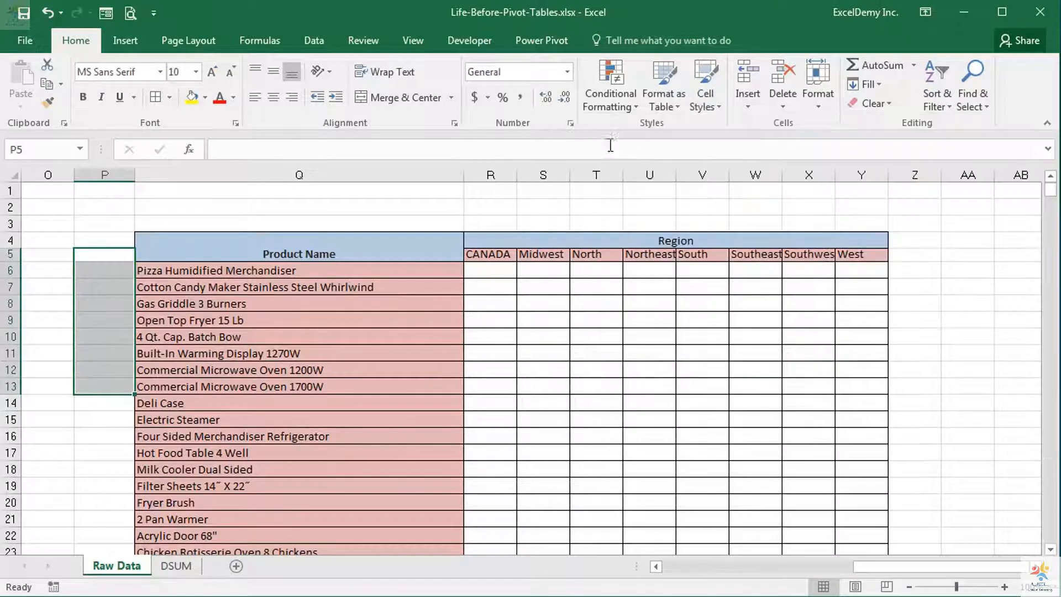
left_click(601, 360)
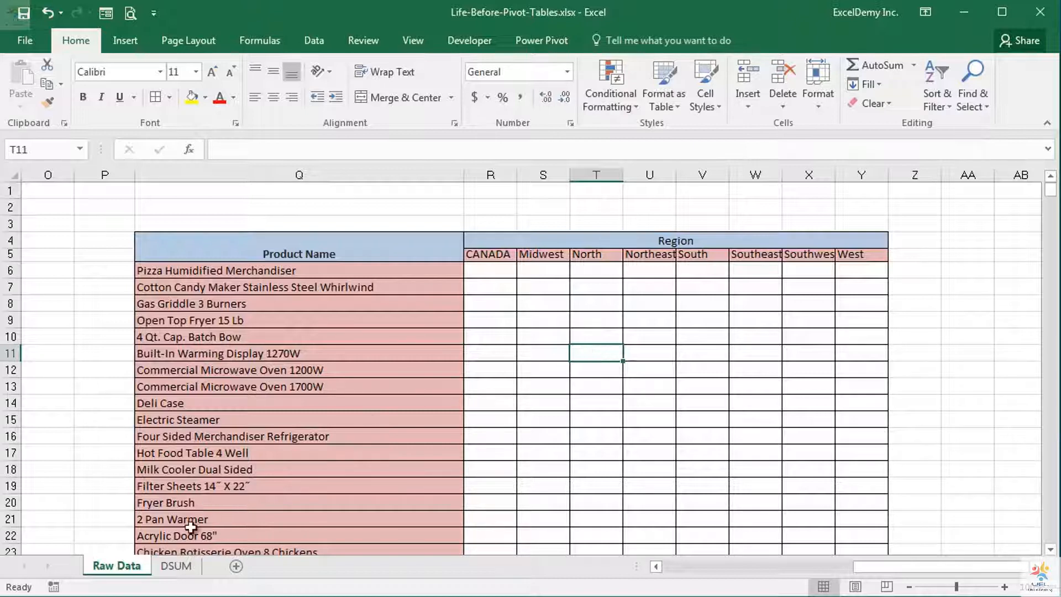
On the DSUM sheet, examine the headers and data in A4:D8 and the OrderID and Quantity criteria in A1:B2
left_click(177, 567)
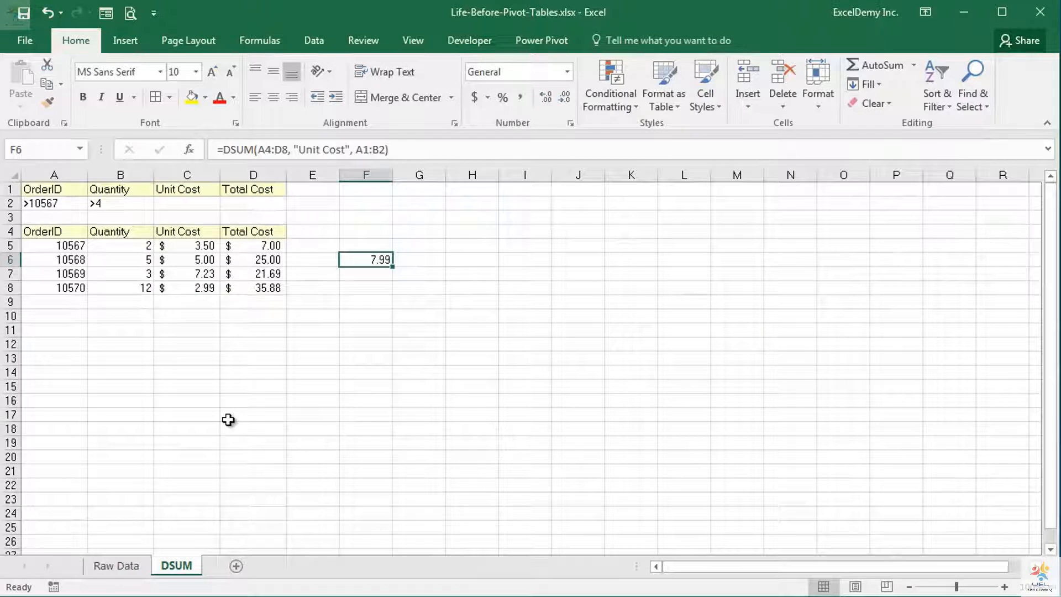
left_click_drag(50, 231, 273, 288)
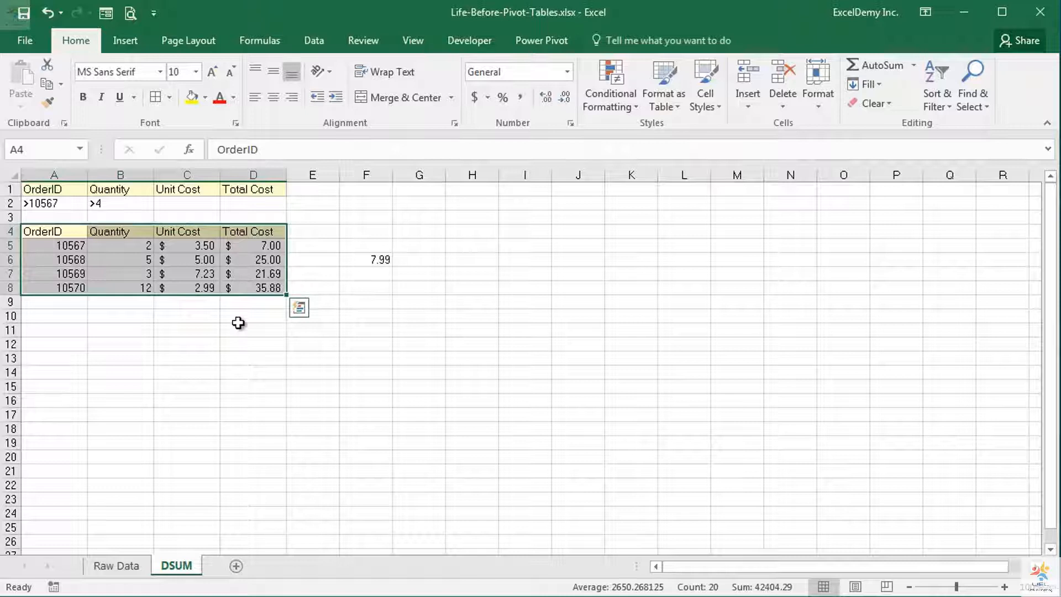
left_click(70, 232)
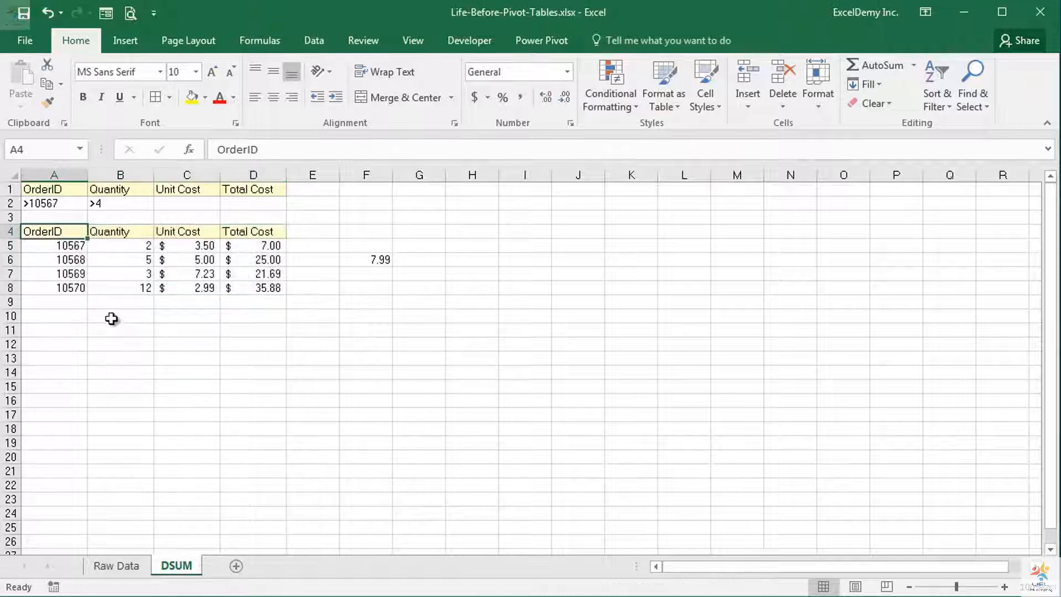
left_click(135, 237)
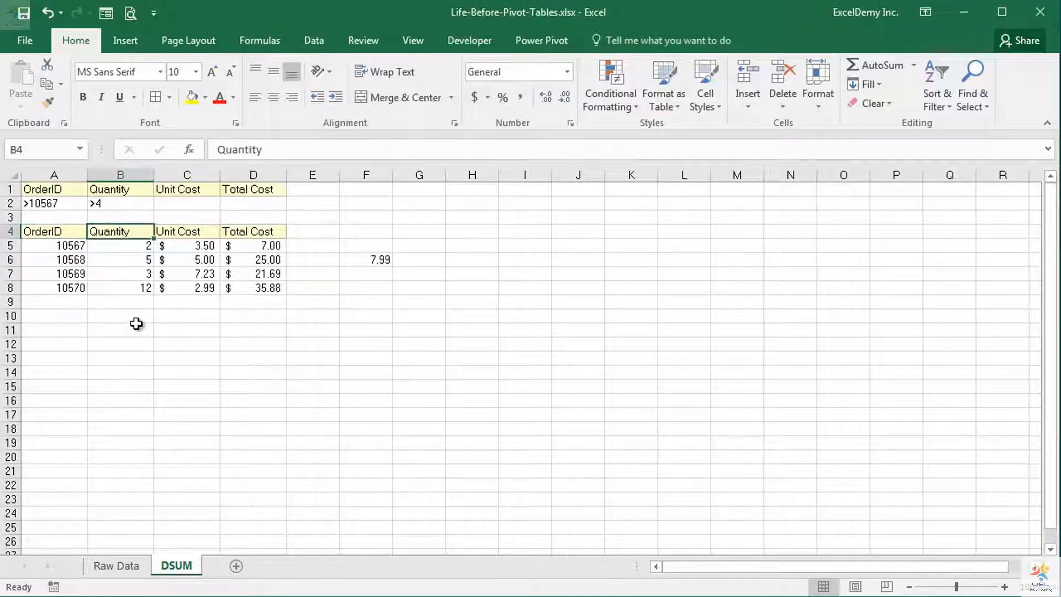
left_click(208, 234)
left_click(281, 230)
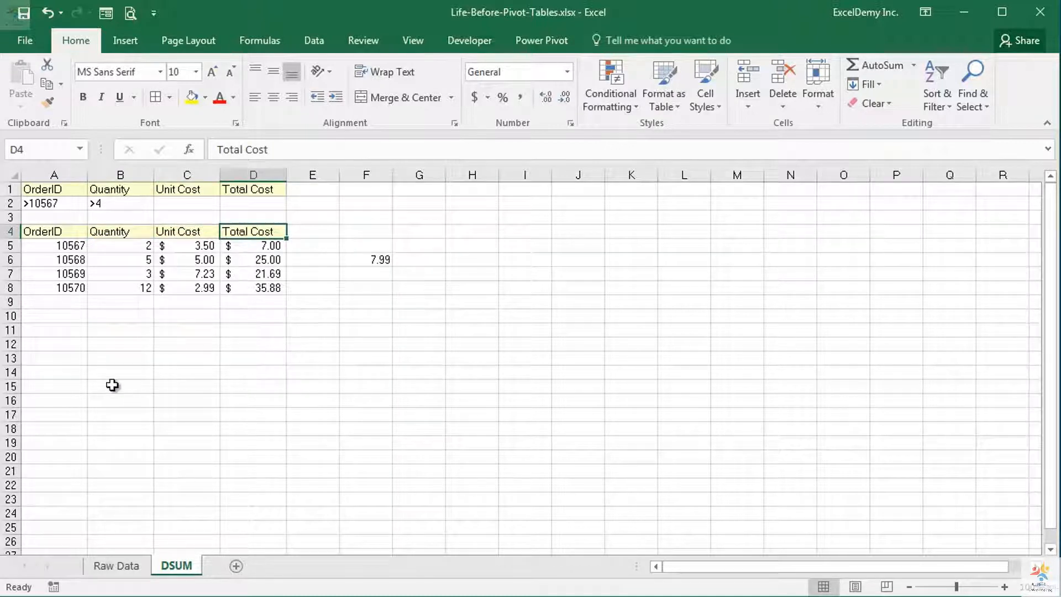
left_click_drag(38, 191, 123, 203)
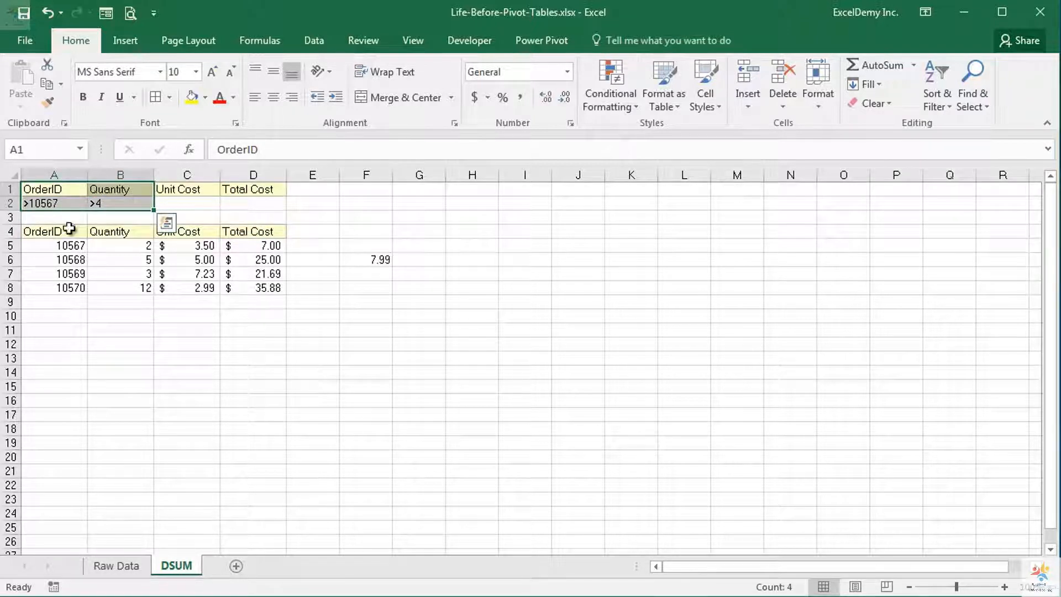
left_click(66, 203)
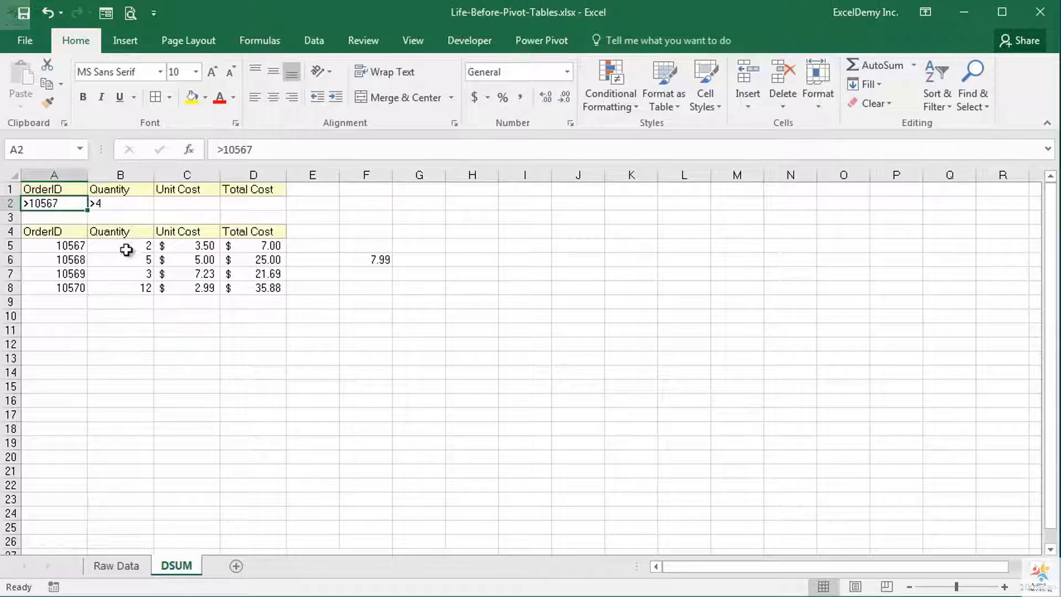
left_click(131, 203)
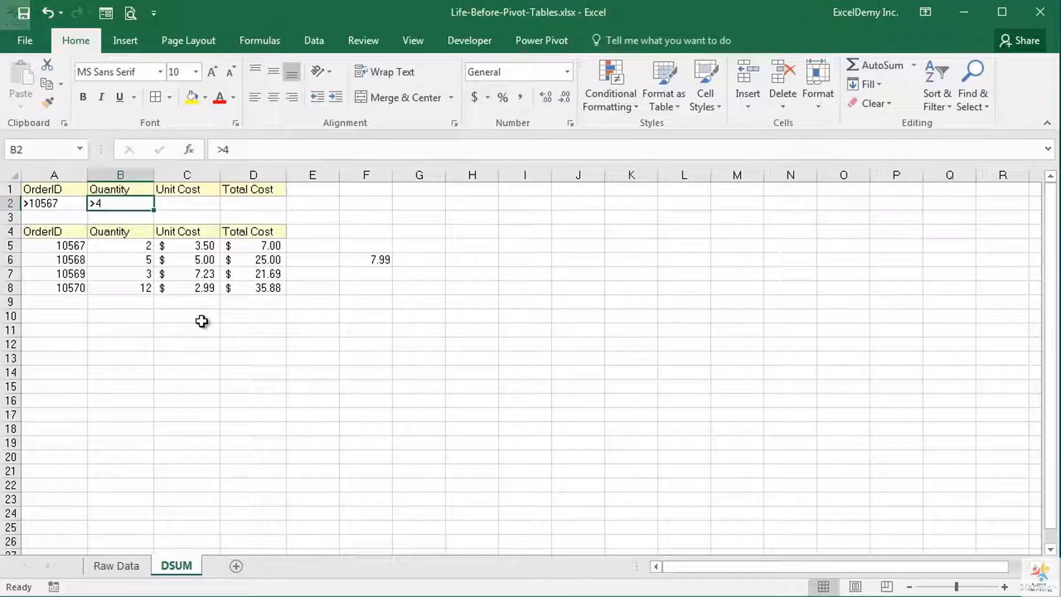
Inspect the database, field and criteria arguments of the DSUM formula in cell F6
double_click(357, 259)
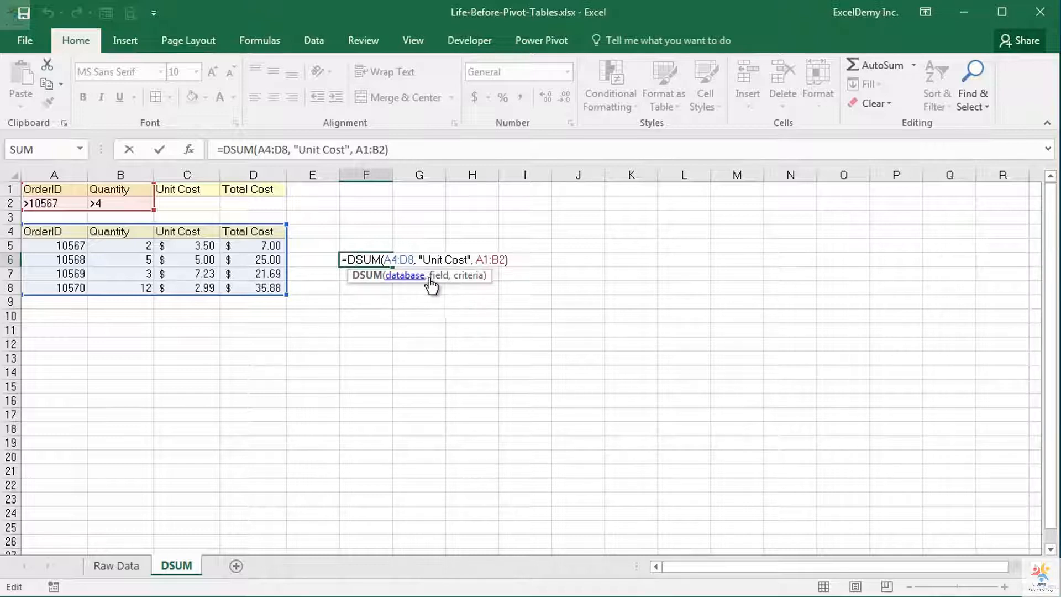
left_click(405, 276)
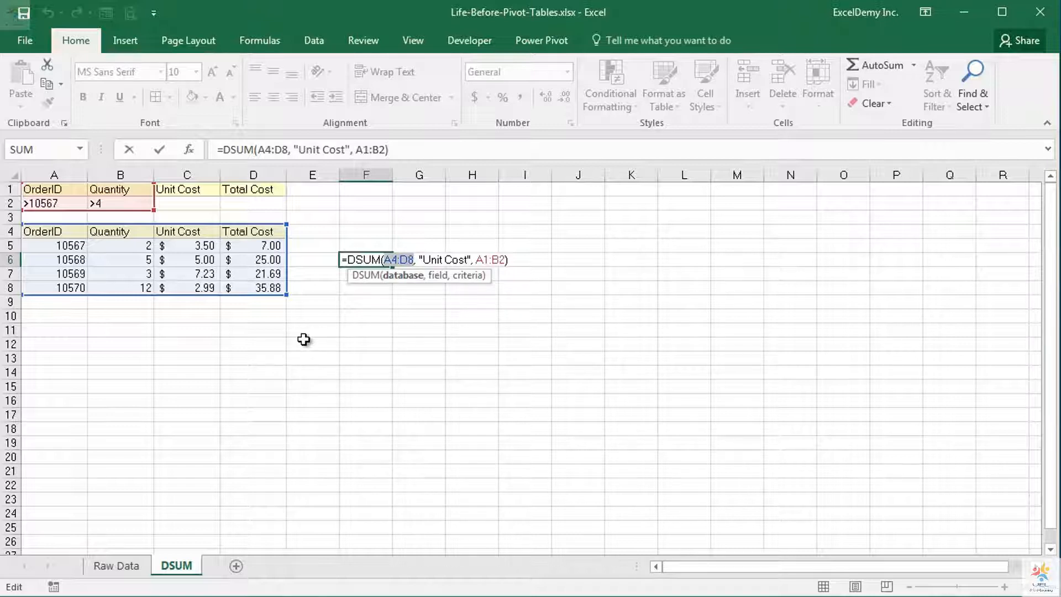
left_click(437, 276)
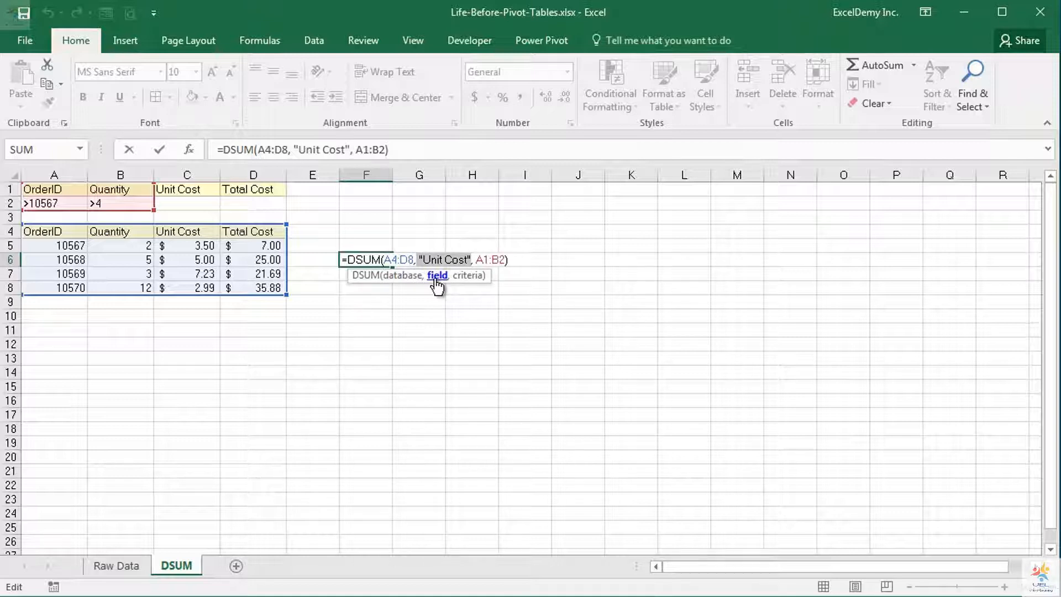
left_click(468, 277)
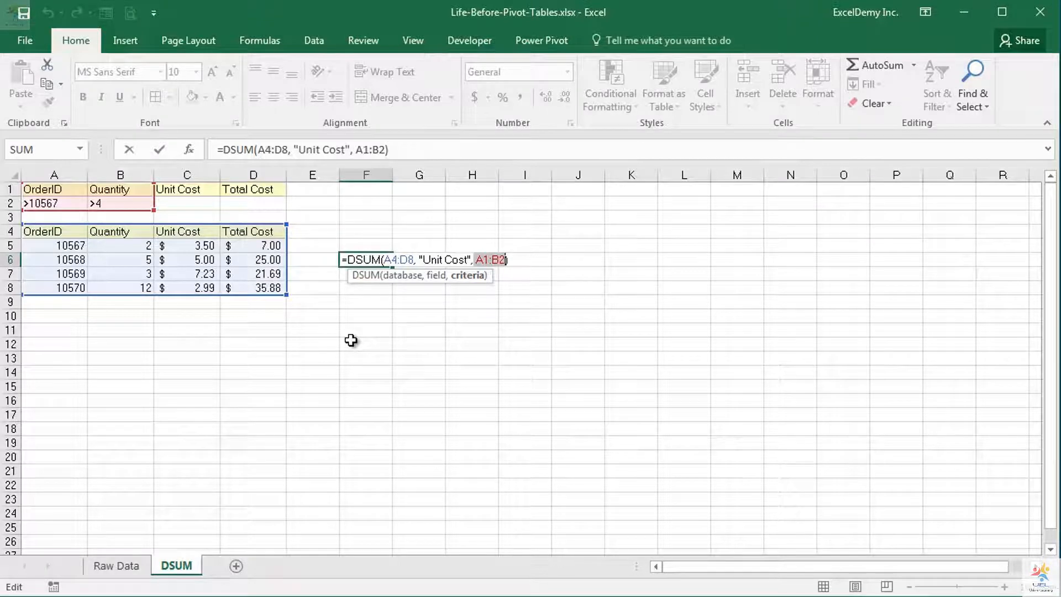
key("Return")
Compare the criteria in A2 and B2 with the matching unit costs in C6 and C8 and the DSUM result in F6
left_click(367, 260)
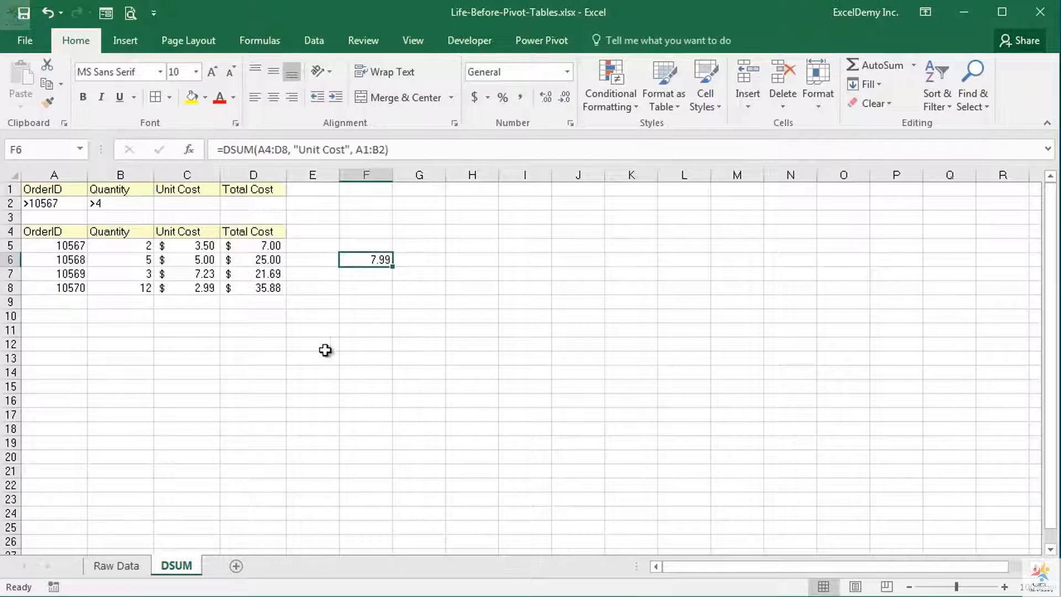
left_click(69, 203)
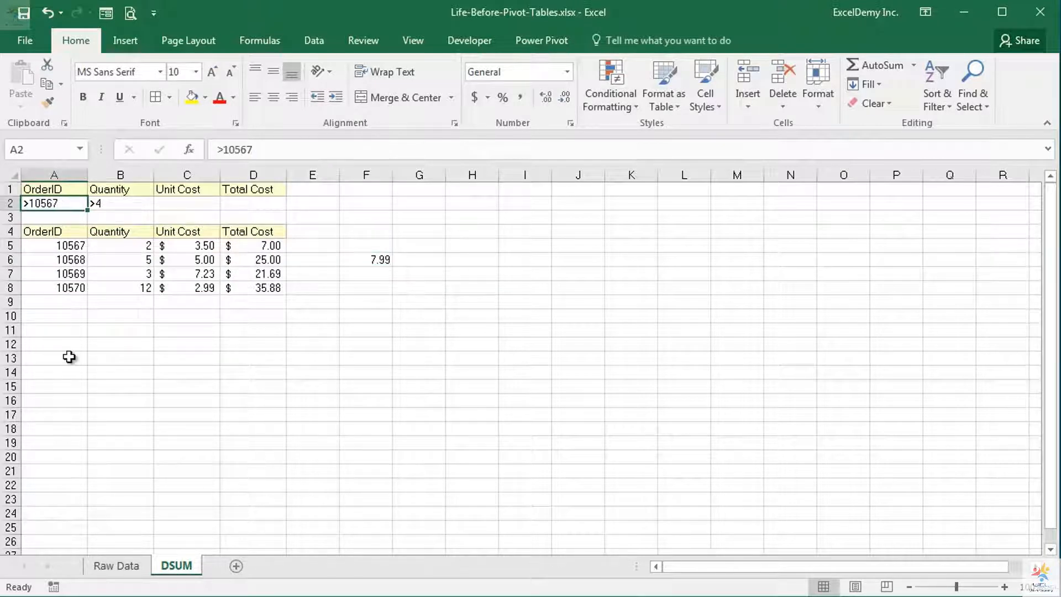
left_click(134, 204)
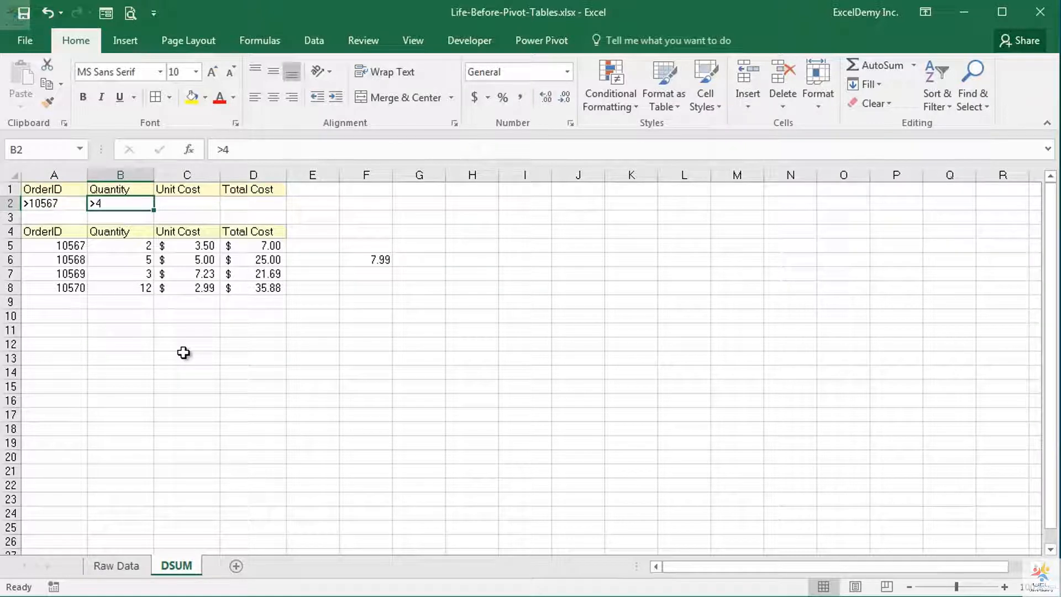
left_click(175, 260)
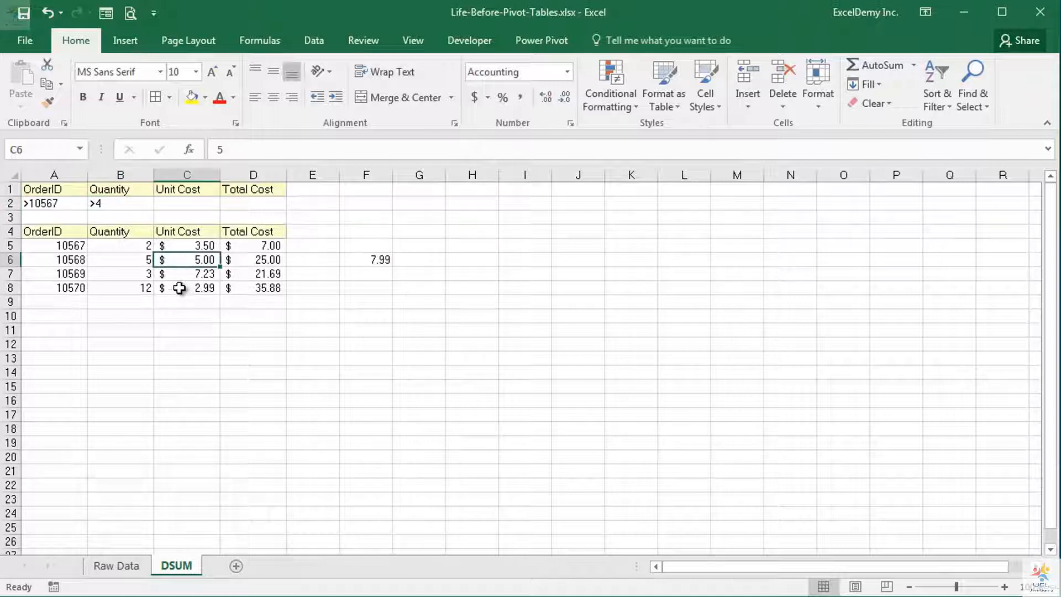
left_click(180, 288)
left_click(361, 257)
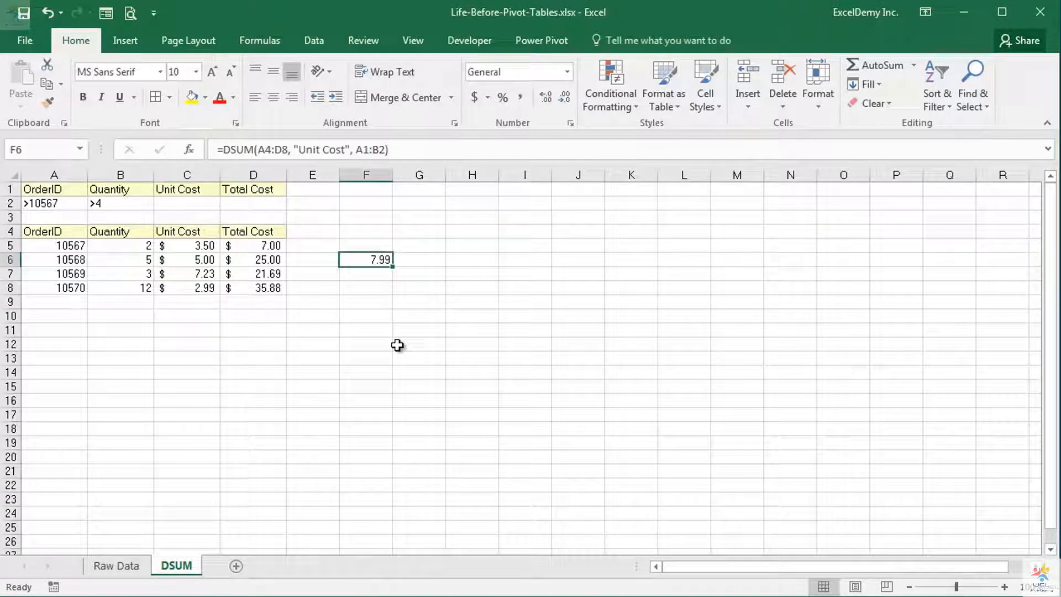
On the Raw Data sheet, enter the criteria headings Product Name in Q1 and Region in R1
left_click(105, 567)
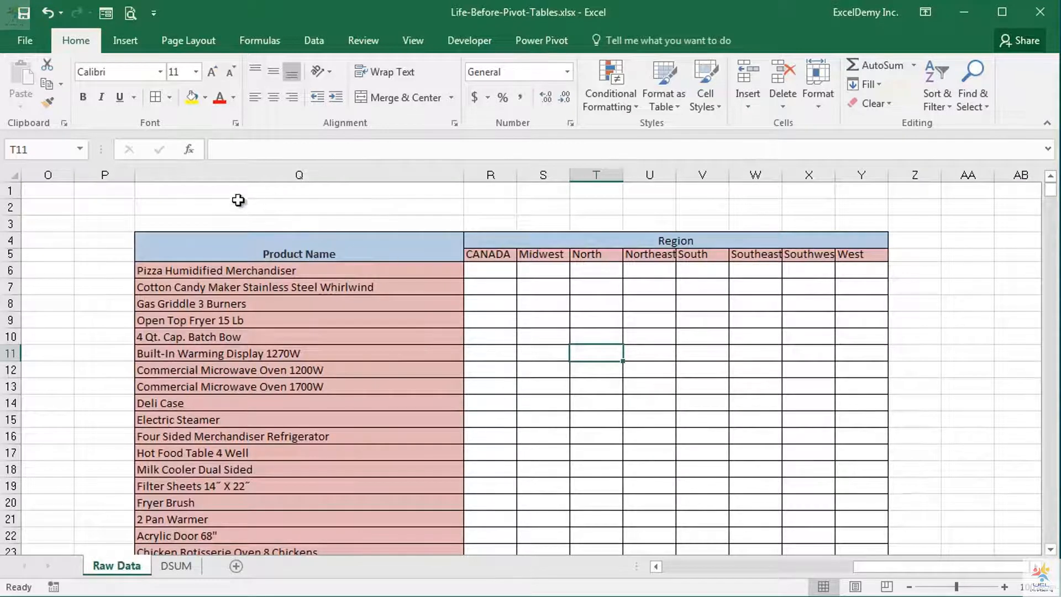
left_click_drag(230, 194, 493, 204)
left_click(367, 186)
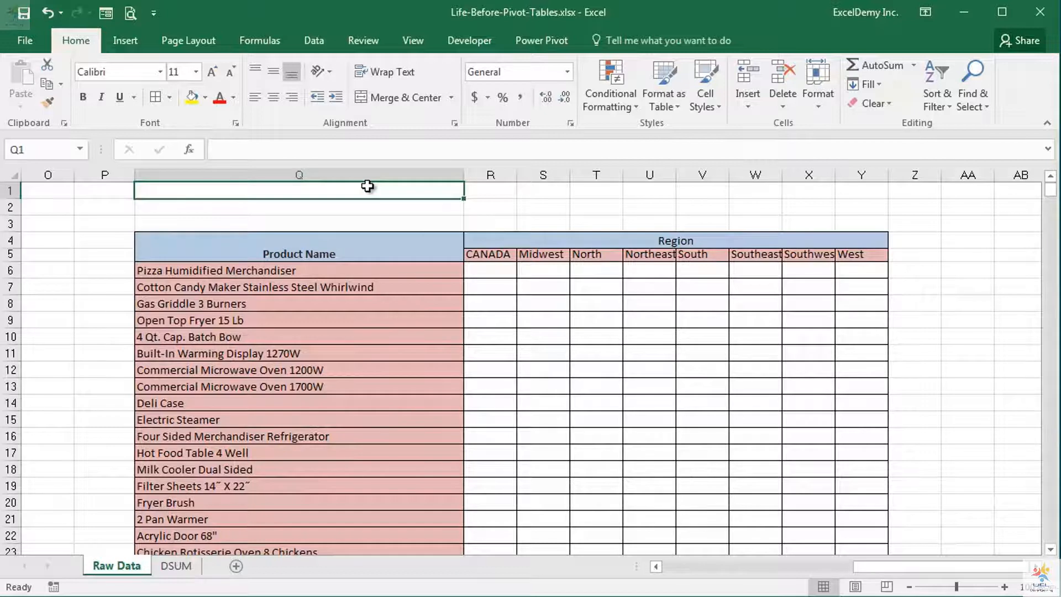
type("Produ")
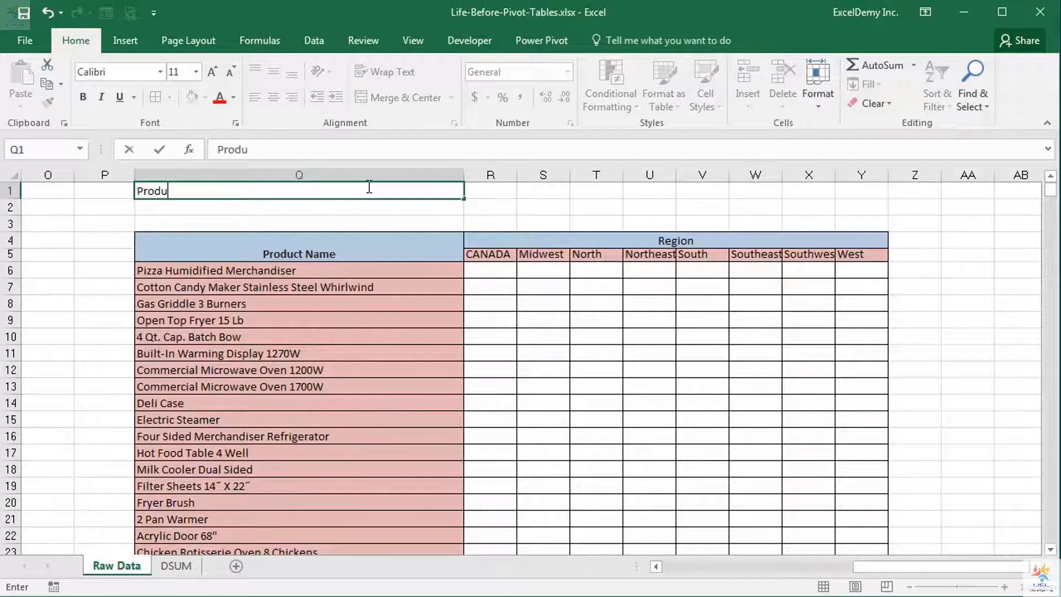
type("ct Name")
key("Tab")
type("Re")
key("Return")
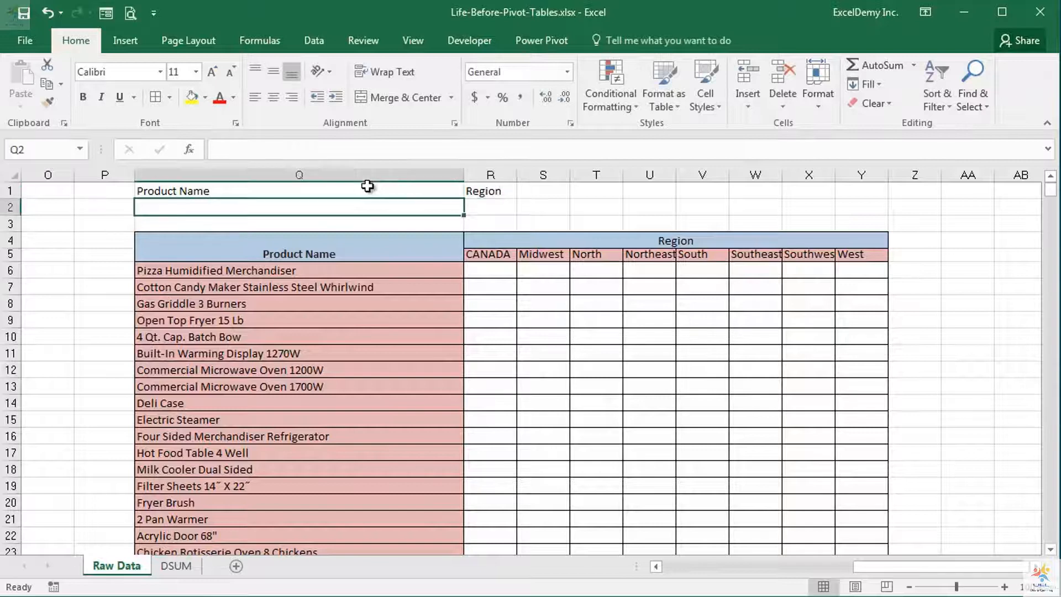
Fill the criteria row with cell references, linking Q2 to the product name in Q6 and R2 to the region in R5
type("=")
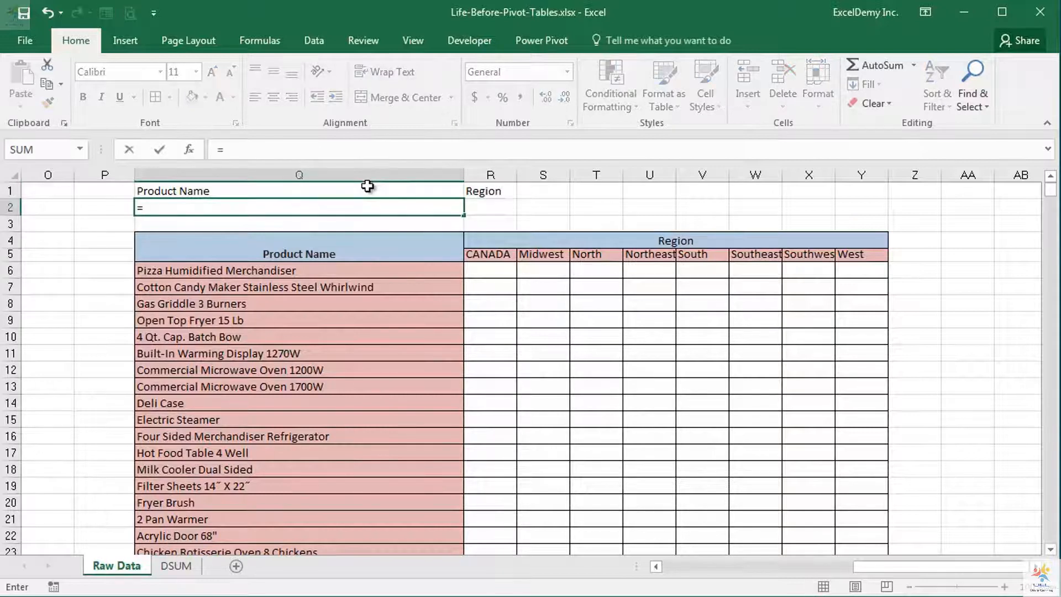
left_click(358, 271)
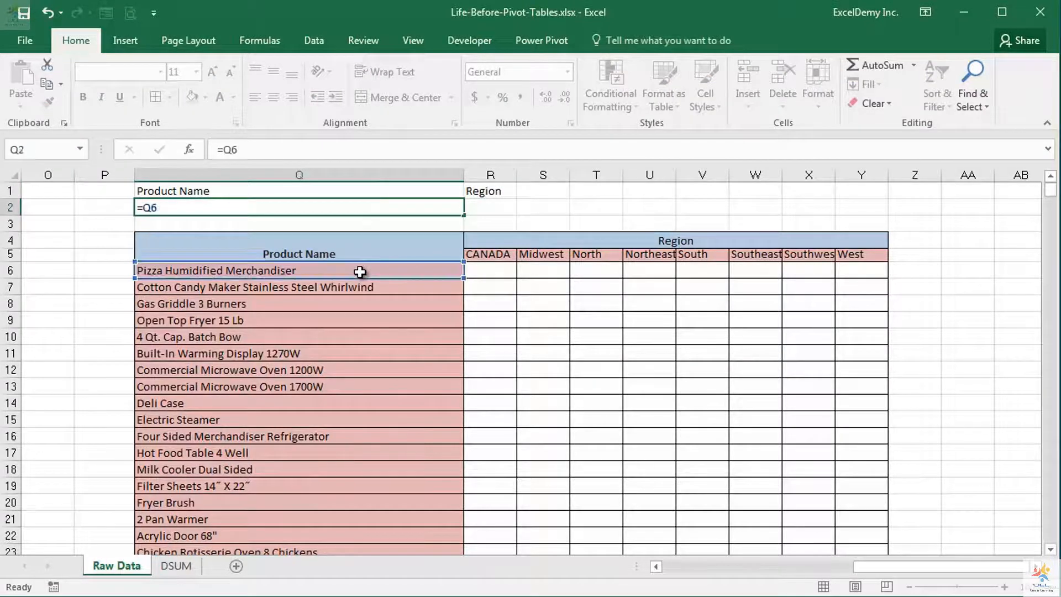
key("Return")
left_click(489, 208)
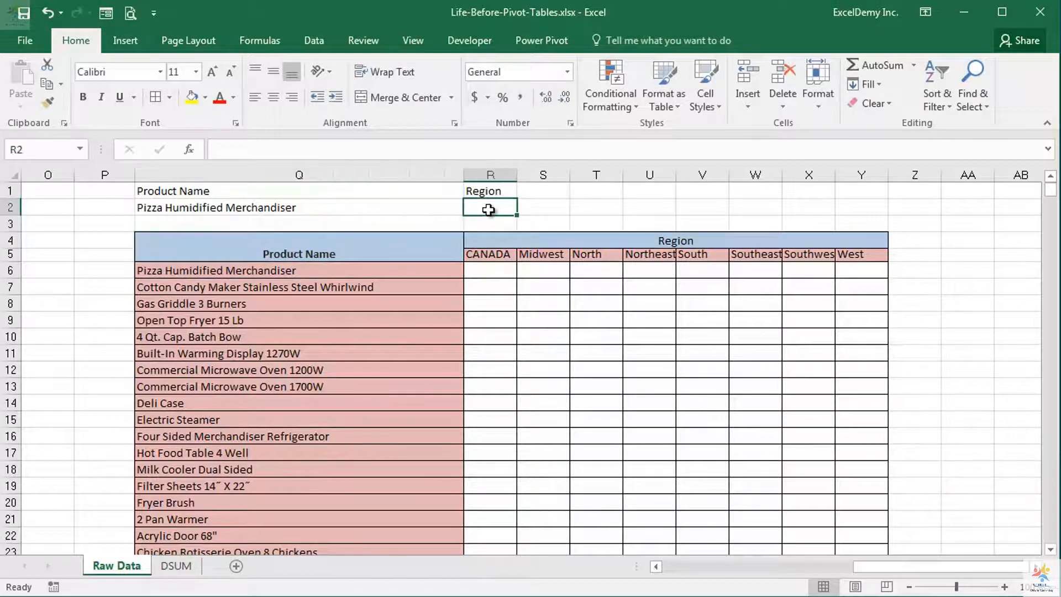
type("=")
left_click(486, 253)
key("ctrl+Return")
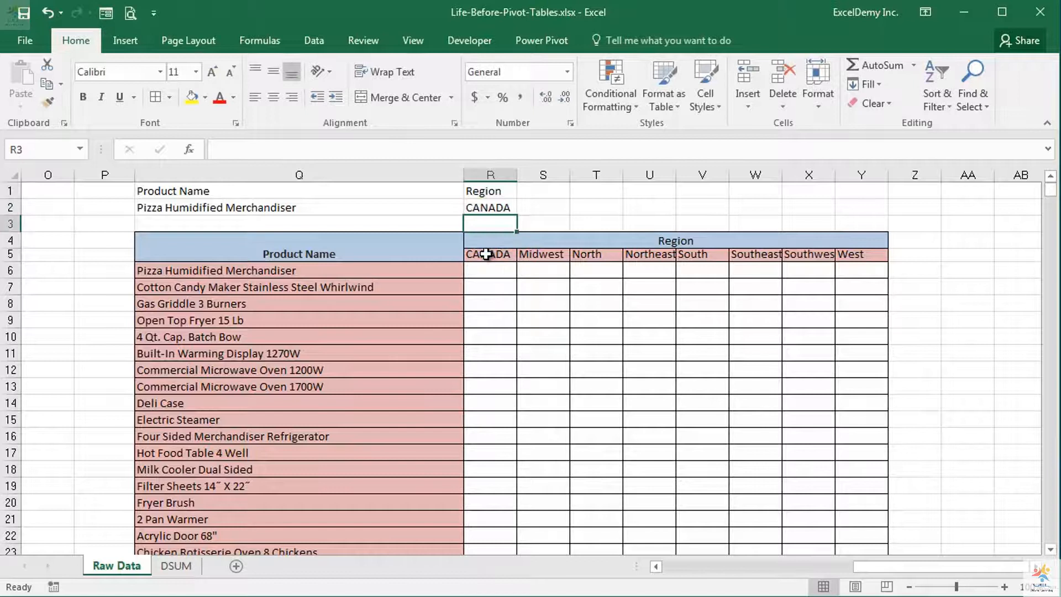
Begin a DSUM formula in R6 with Query1 as the database argument
left_click(483, 270)
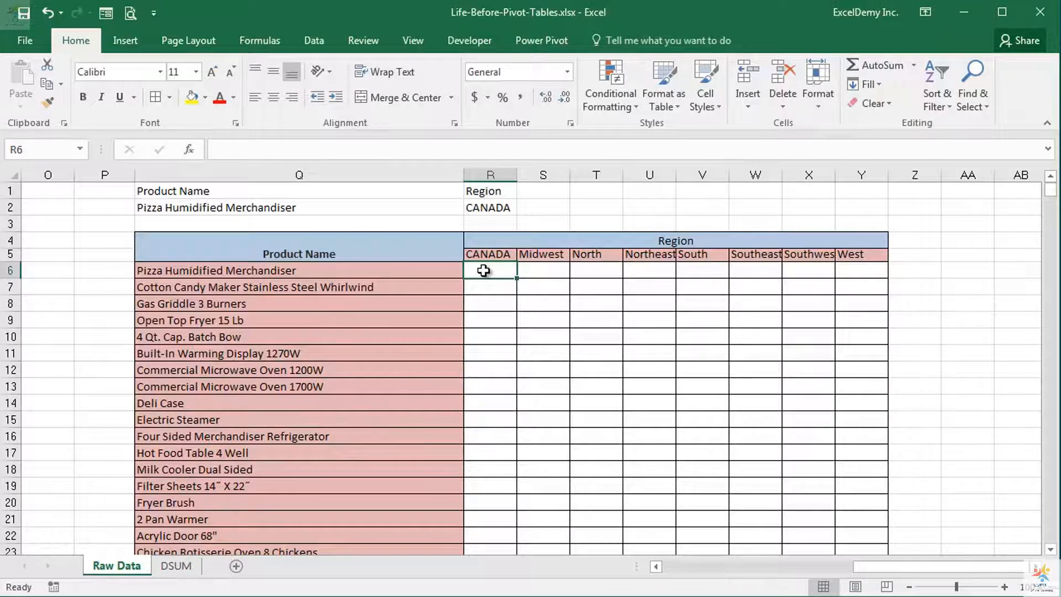
type("=d")
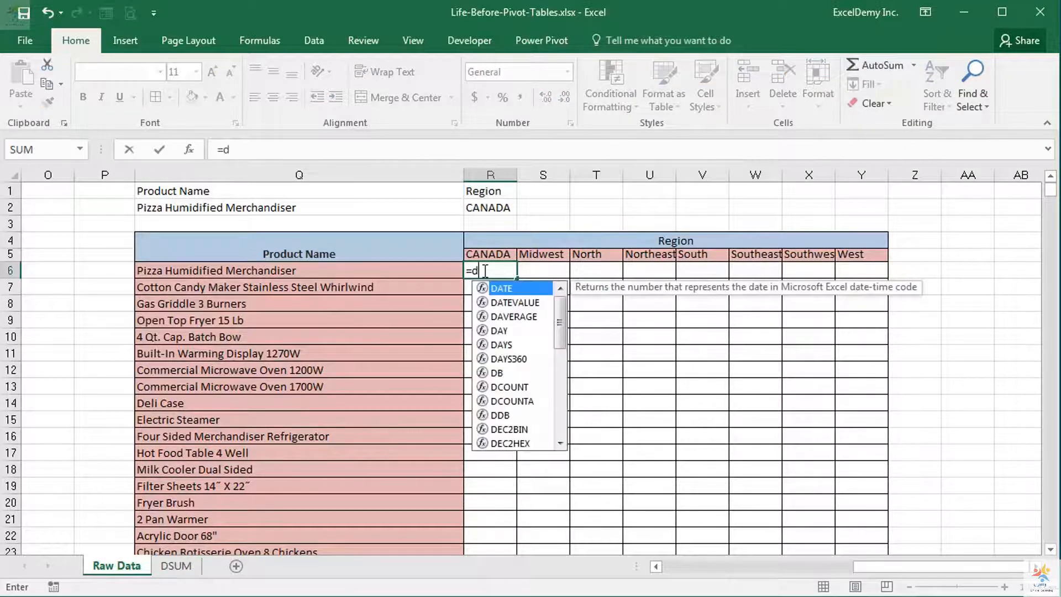
type("su")
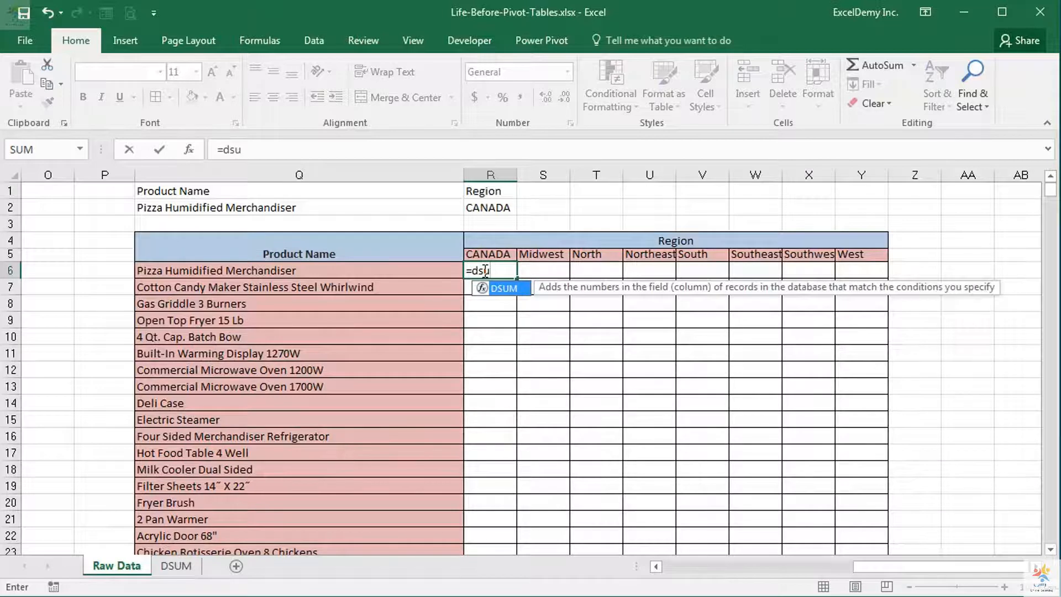
key("Tab")
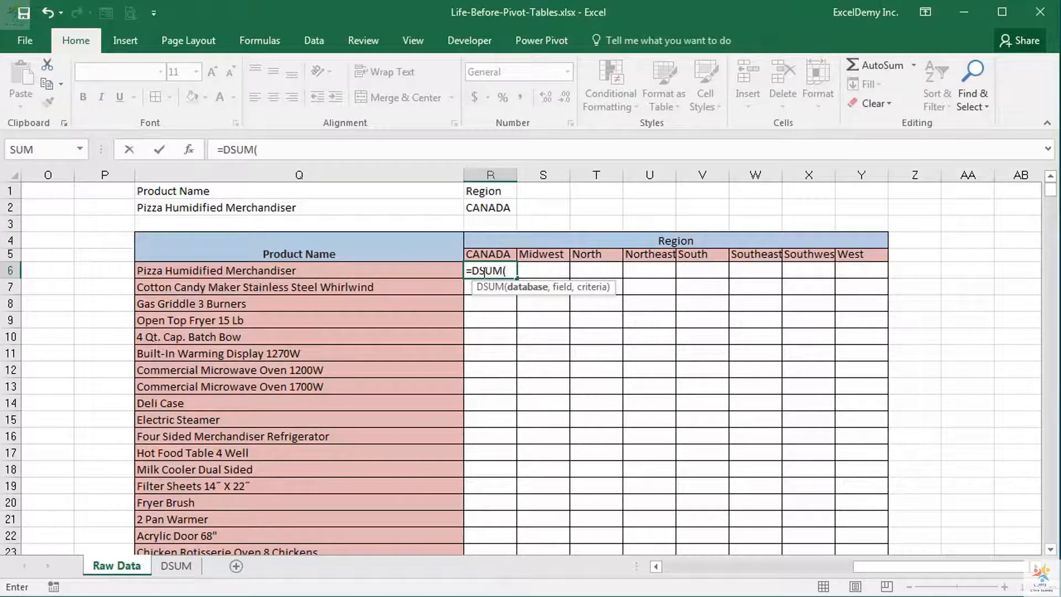
type("Q")
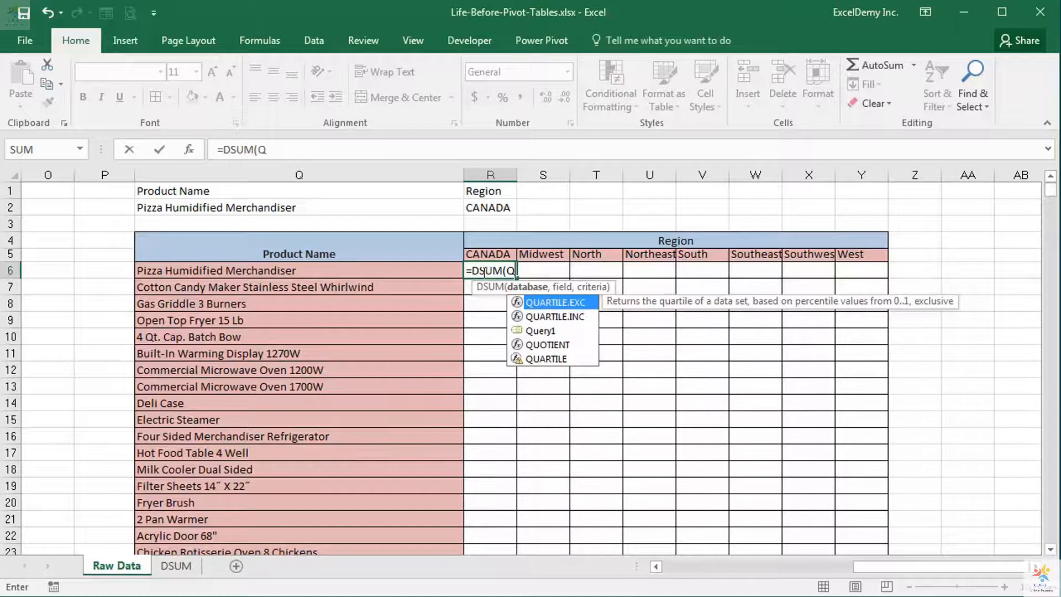
key("Down")
key("Down")
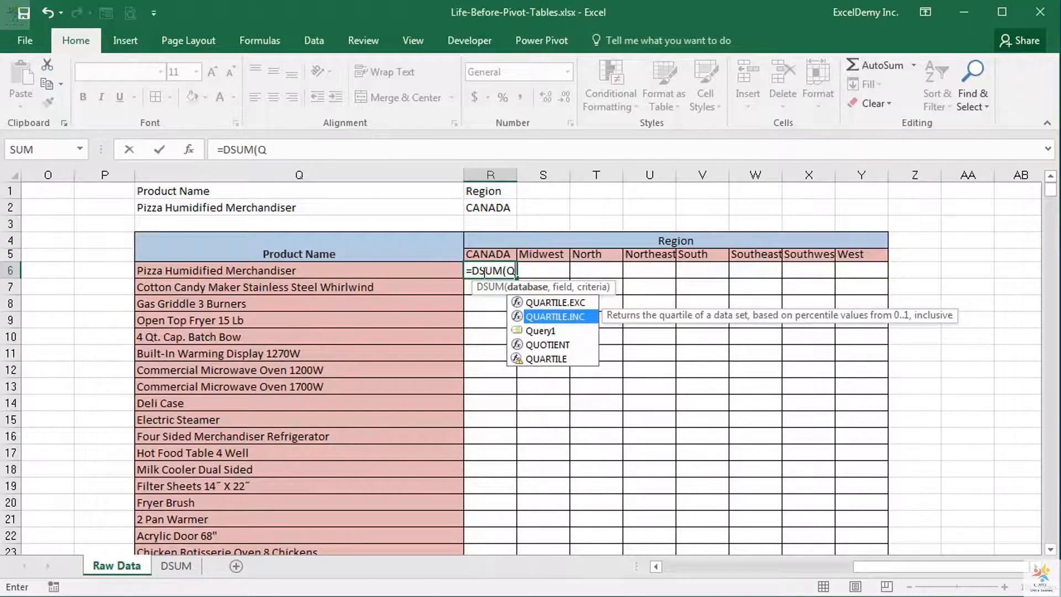
key("Tab")
type(",")
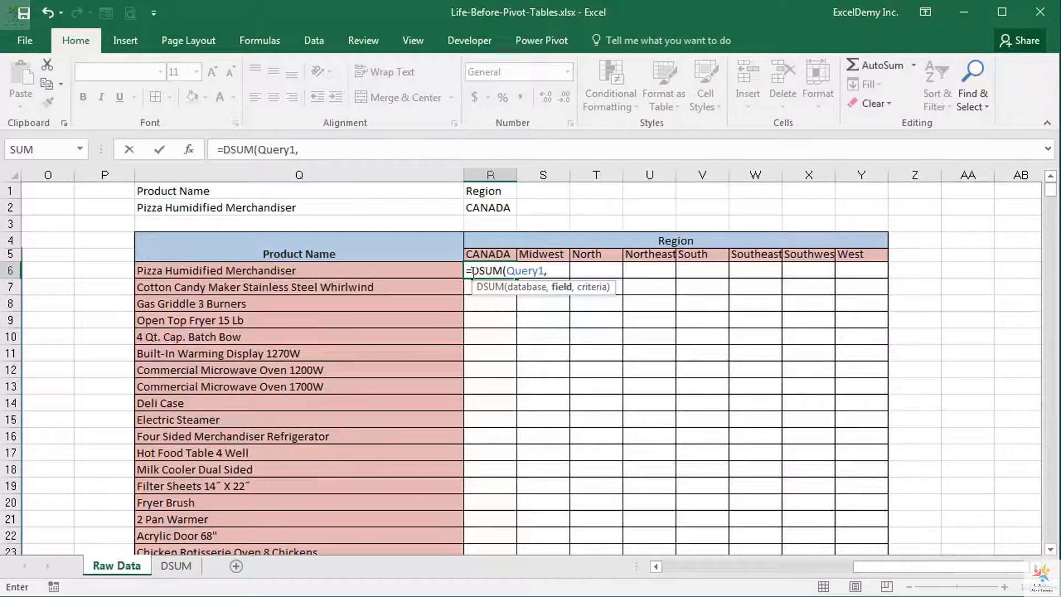
type("\"Sale Amou")
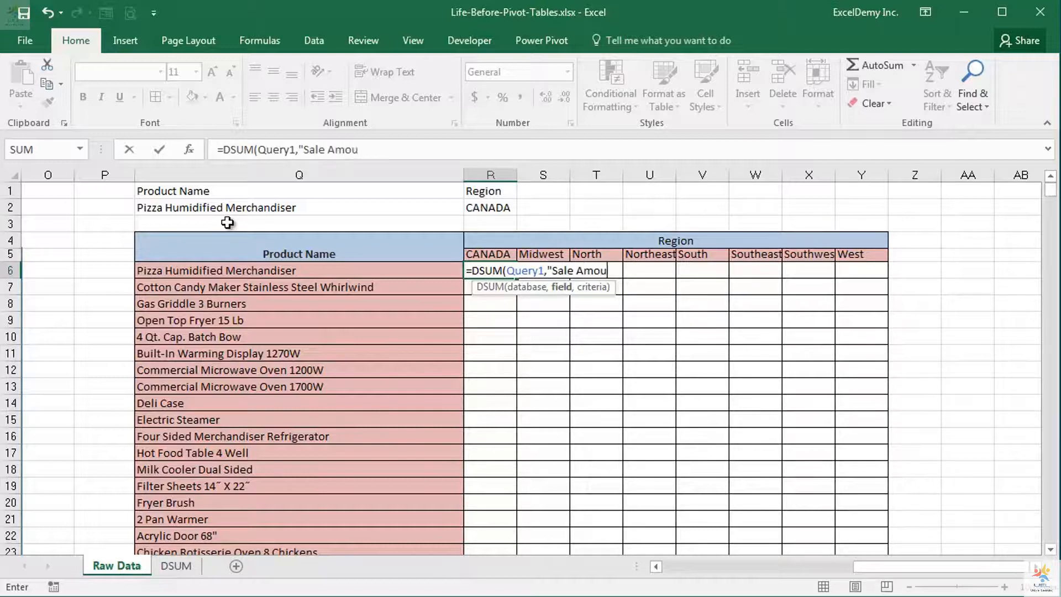
type("nt\",")
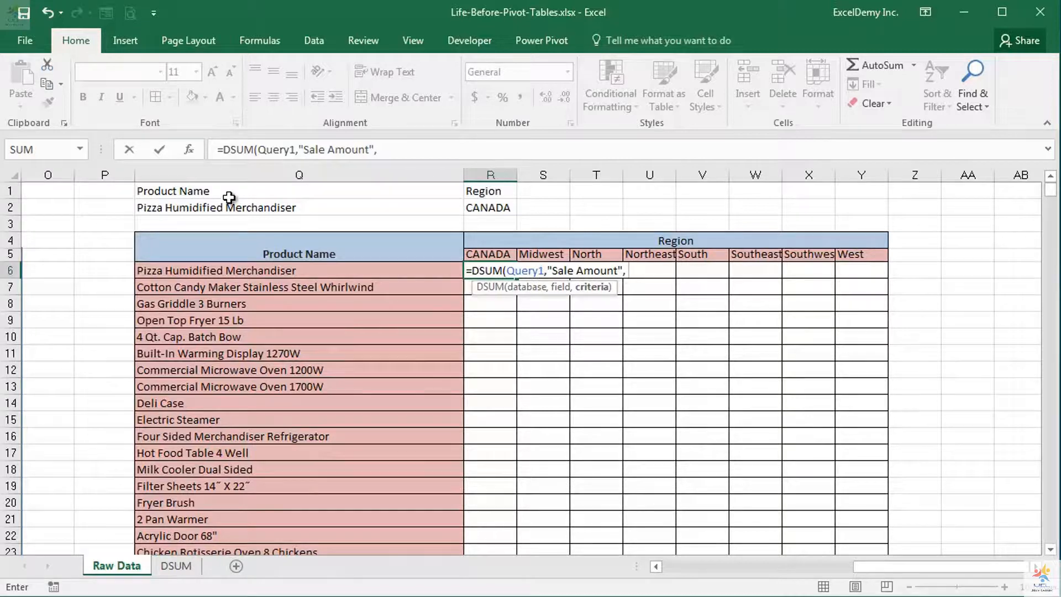
Complete the DSUM formula in R6 with "Sale Amount" as the field and Q1:R2 as the criteria range
left_click_drag(228, 191, 483, 204)
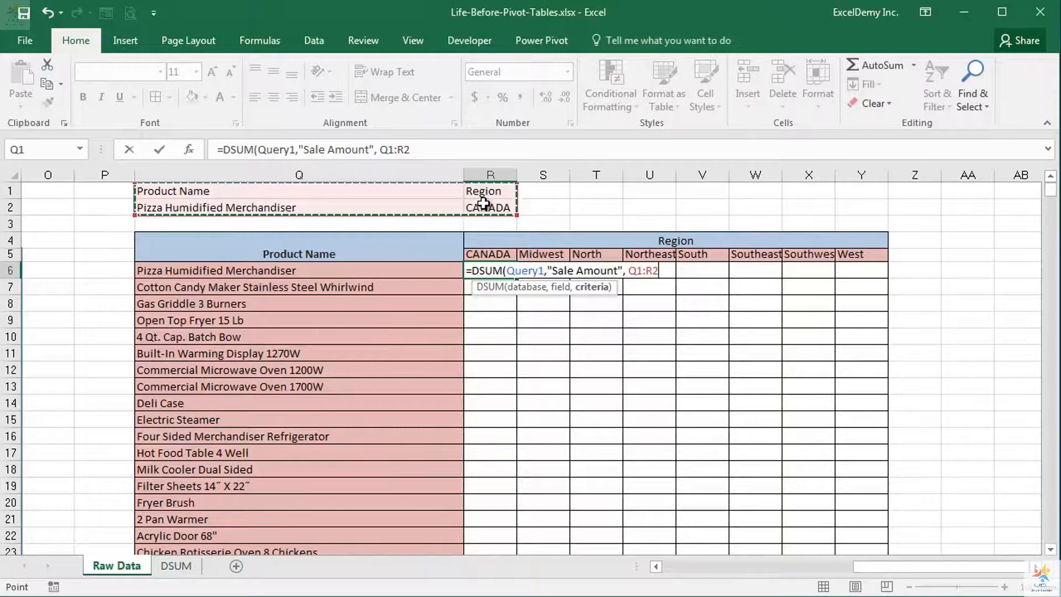
type(")")
key("Return")
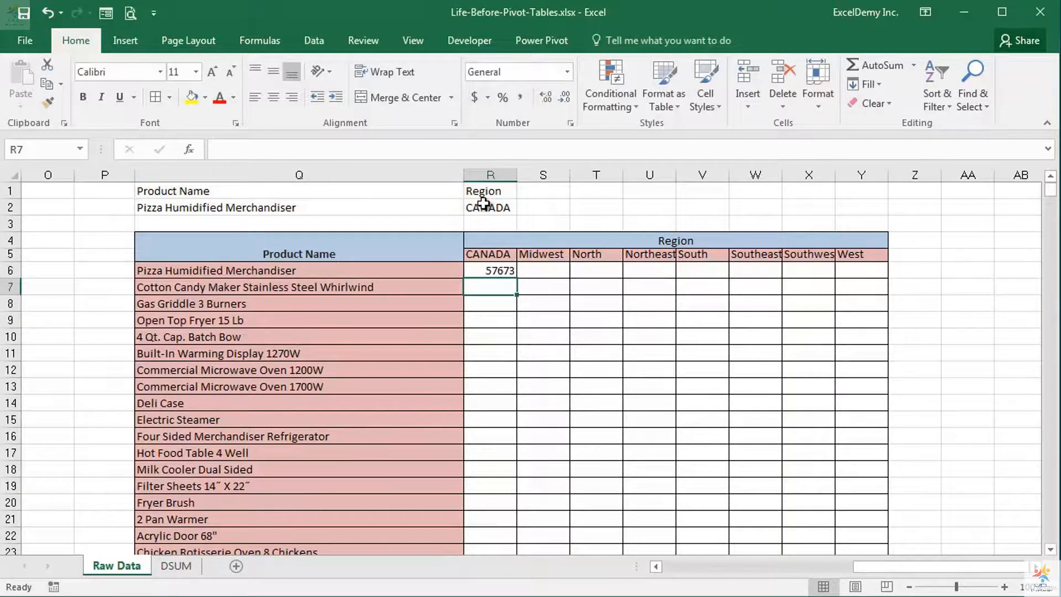
left_click(477, 270)
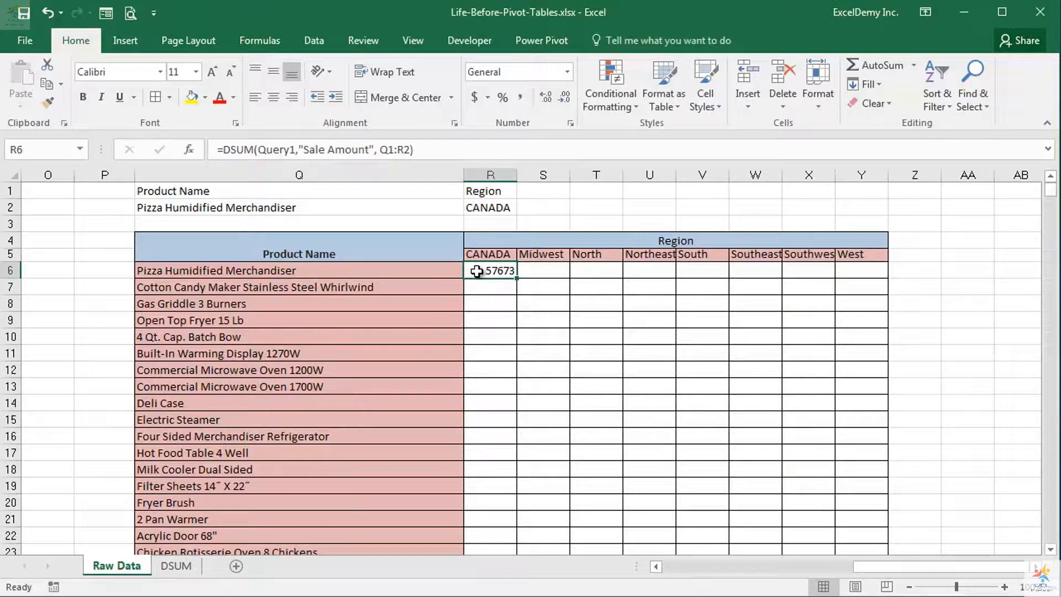